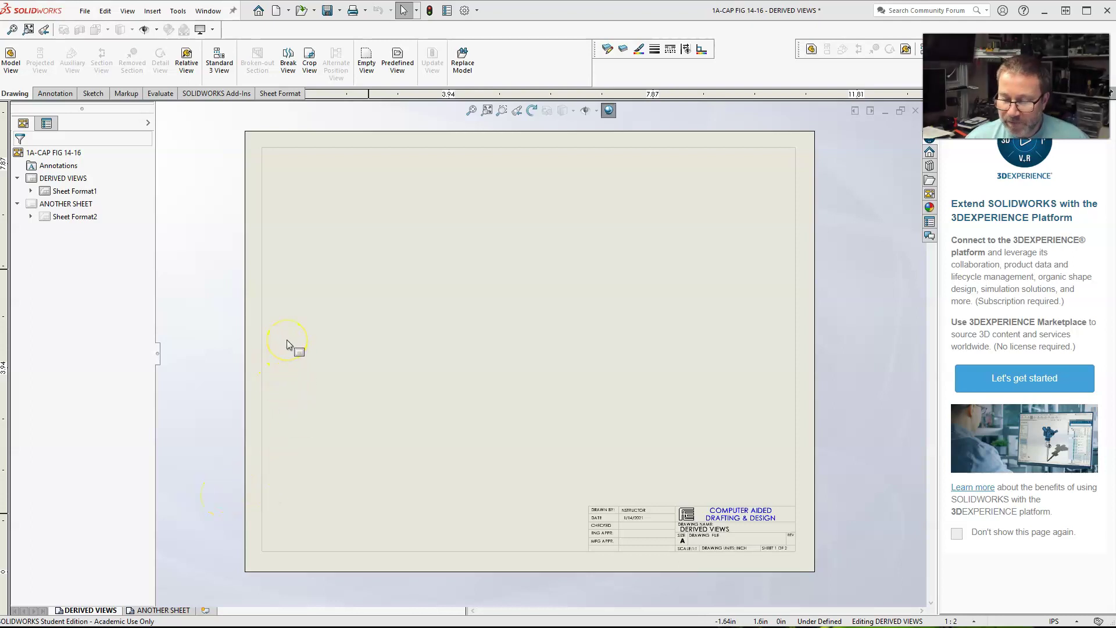
- Load the part 1B-CASTING FIG 14-17_18_26_27 from disk into a new Model View
{"action": "left_click", "coordinate": [16, 66]}
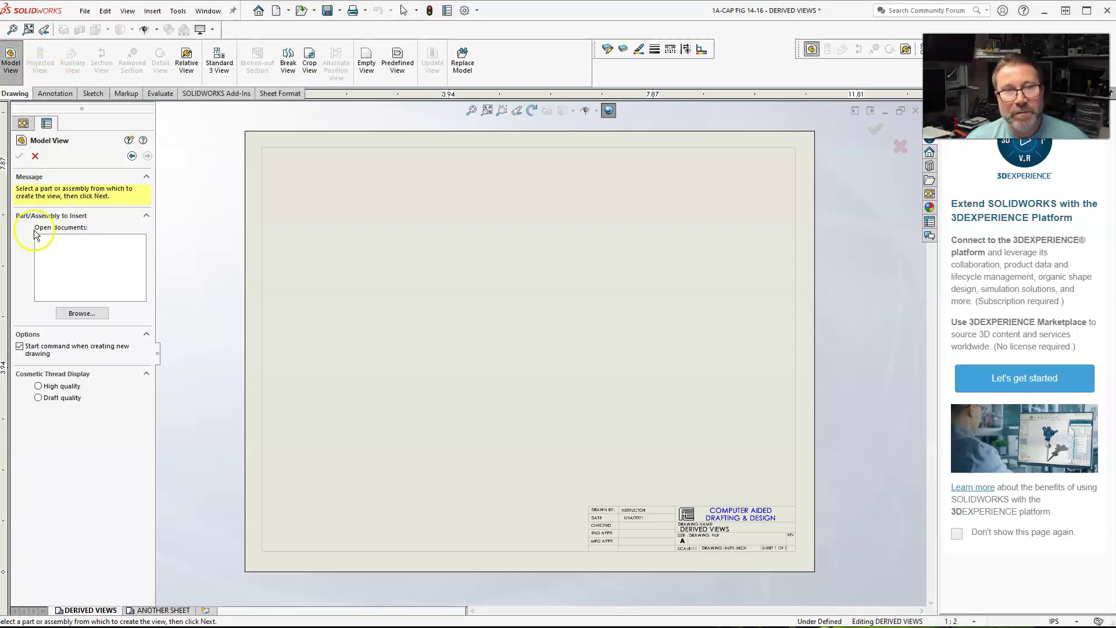
{"action": "left_click", "coordinate": [78, 314]}
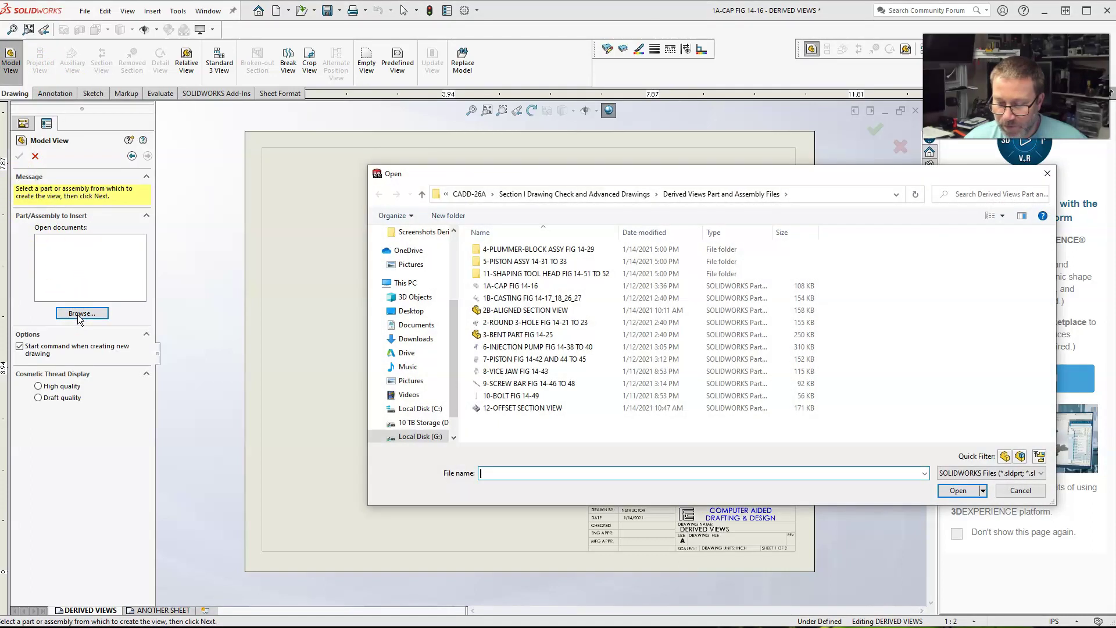
{"action": "left_click", "coordinate": [509, 299]}
{"action": "left_click", "coordinate": [958, 490]}
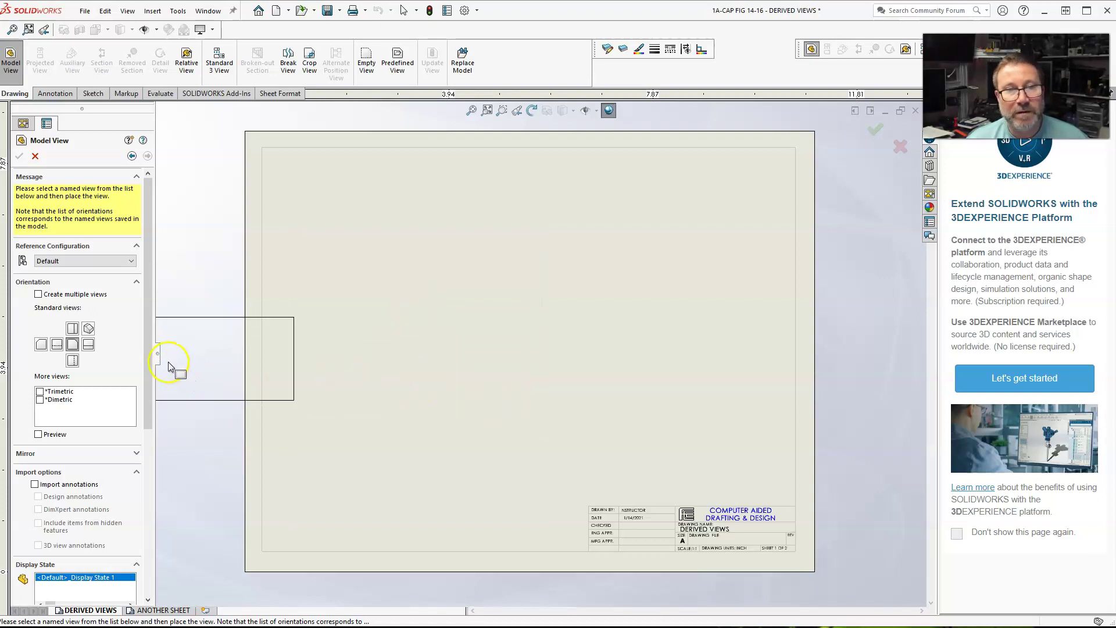
- Place the casting's Front view near the sheet's top left without any projected views
{"action": "left_click", "coordinate": [72, 328]}
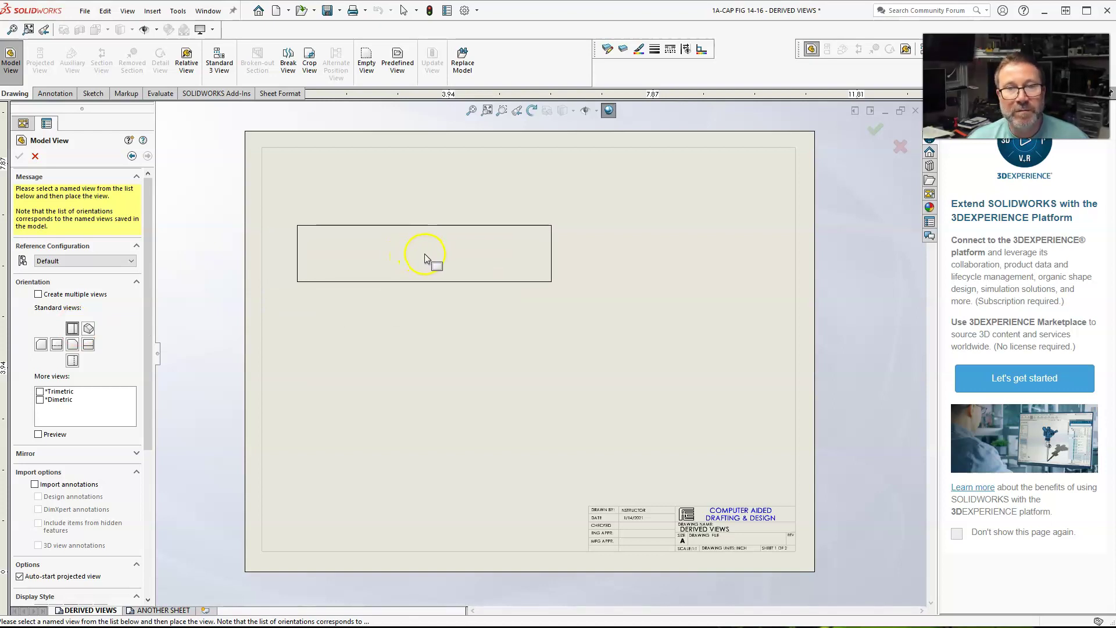
{"action": "left_click", "coordinate": [423, 254]}
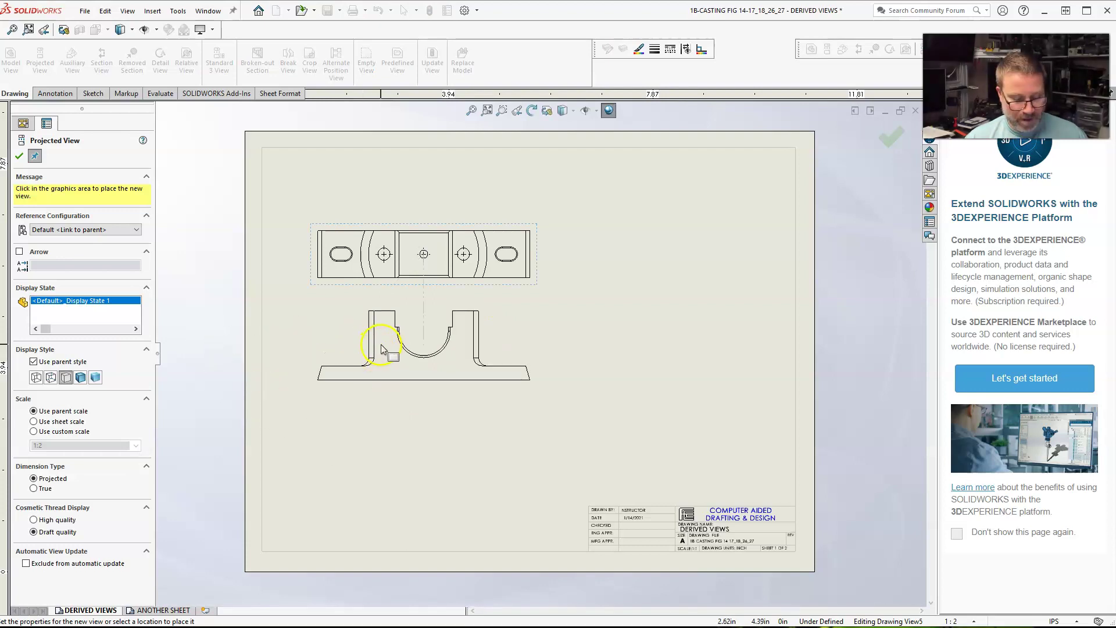
{"action": "left_click", "coordinate": [20, 155]}
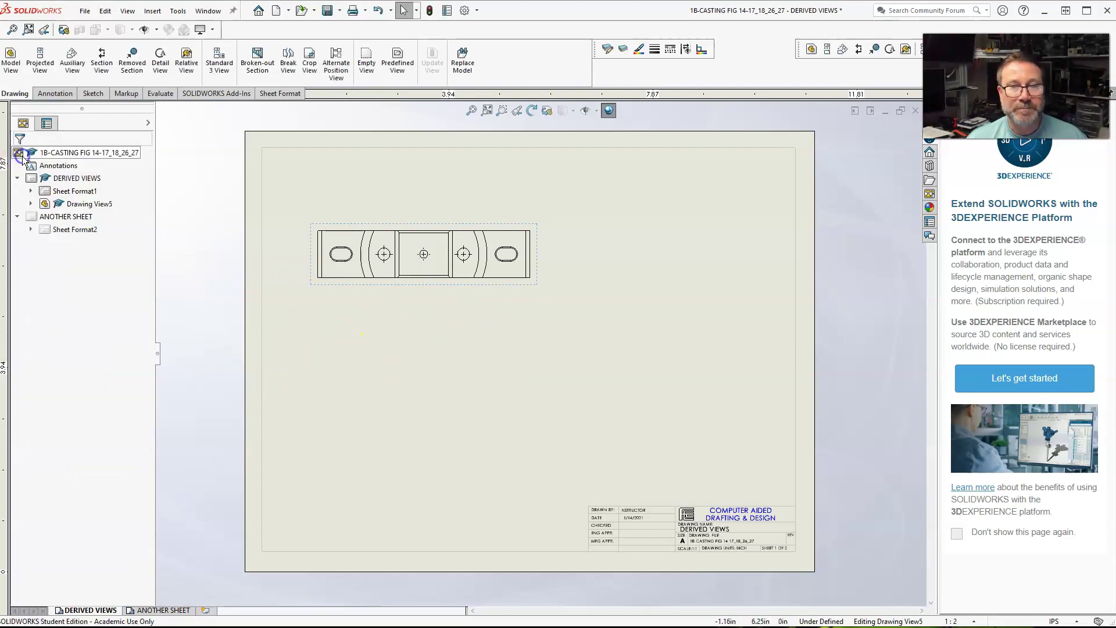
- Set the casting view's display style to Hidden Lines Visible
{"action": "right_click", "coordinate": [355, 238]}
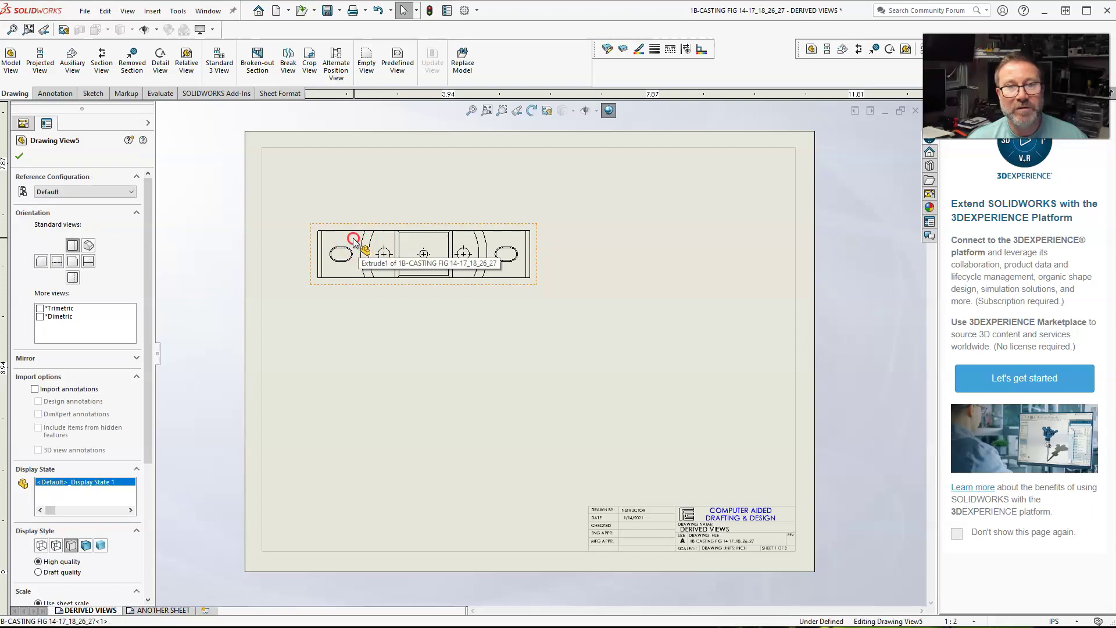
{"action": "left_click", "coordinate": [58, 548]}
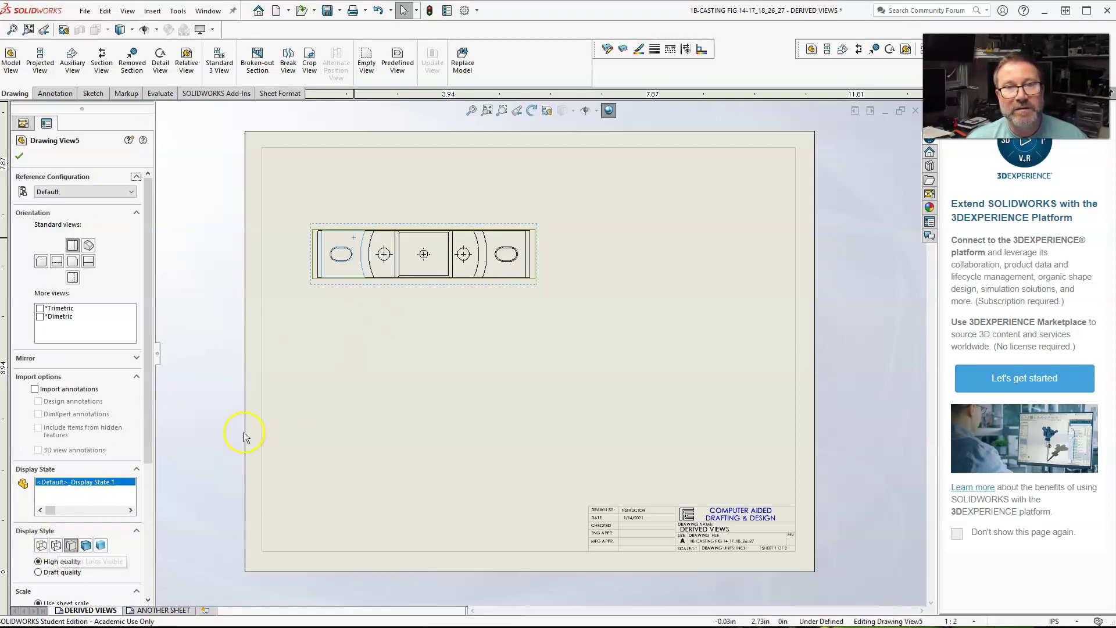
{"action": "left_click", "coordinate": [59, 547]}
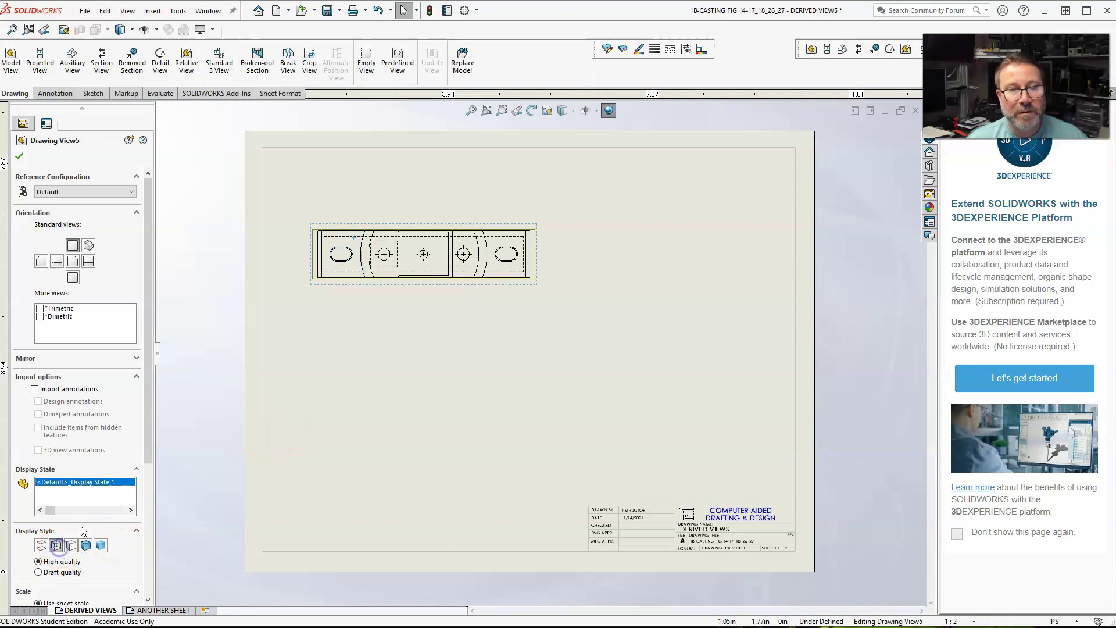
- Set the view's tangent edges to Tangent Edges With Font
{"action": "right_click", "coordinate": [362, 256]}
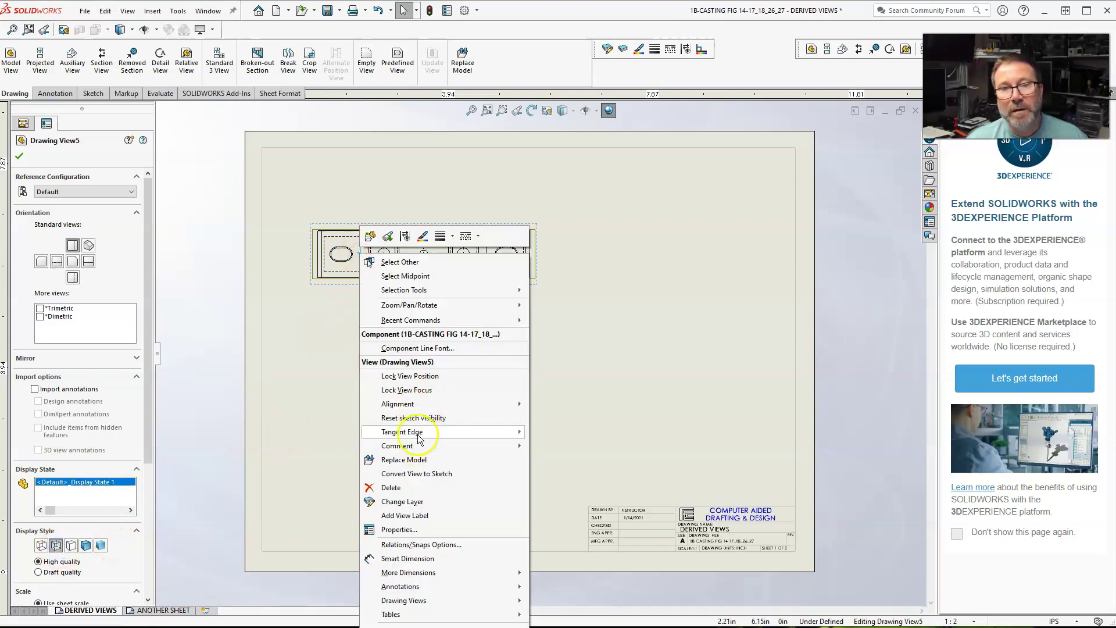
{"action": "mouse_move", "coordinate": [442, 432]}
{"action": "left_click", "coordinate": [551, 445]}
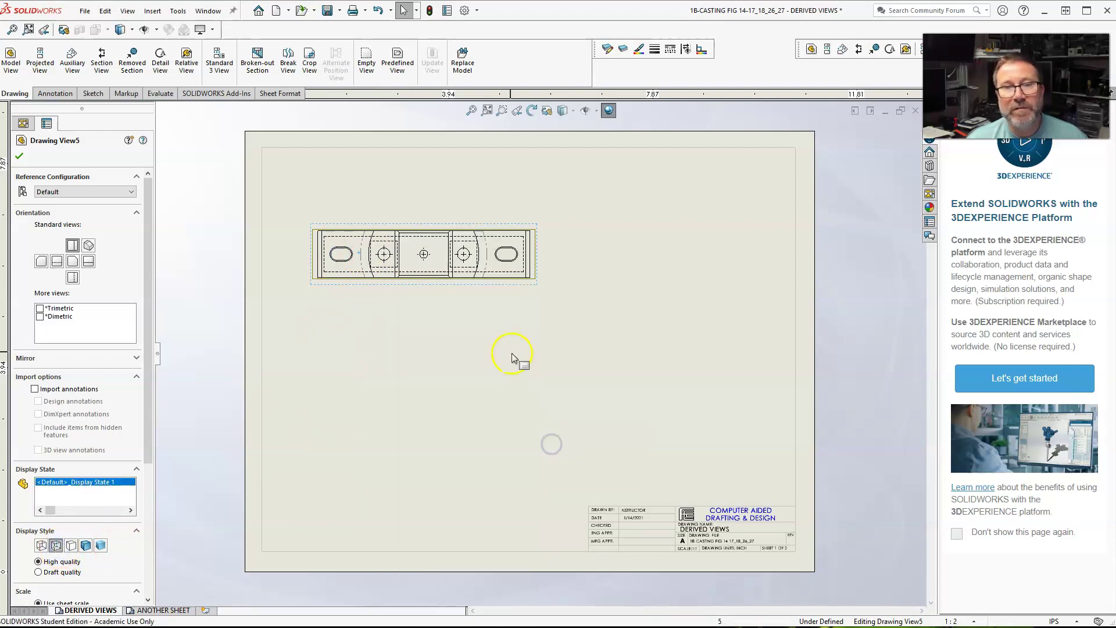
{"action": "left_click", "coordinate": [440, 326]}
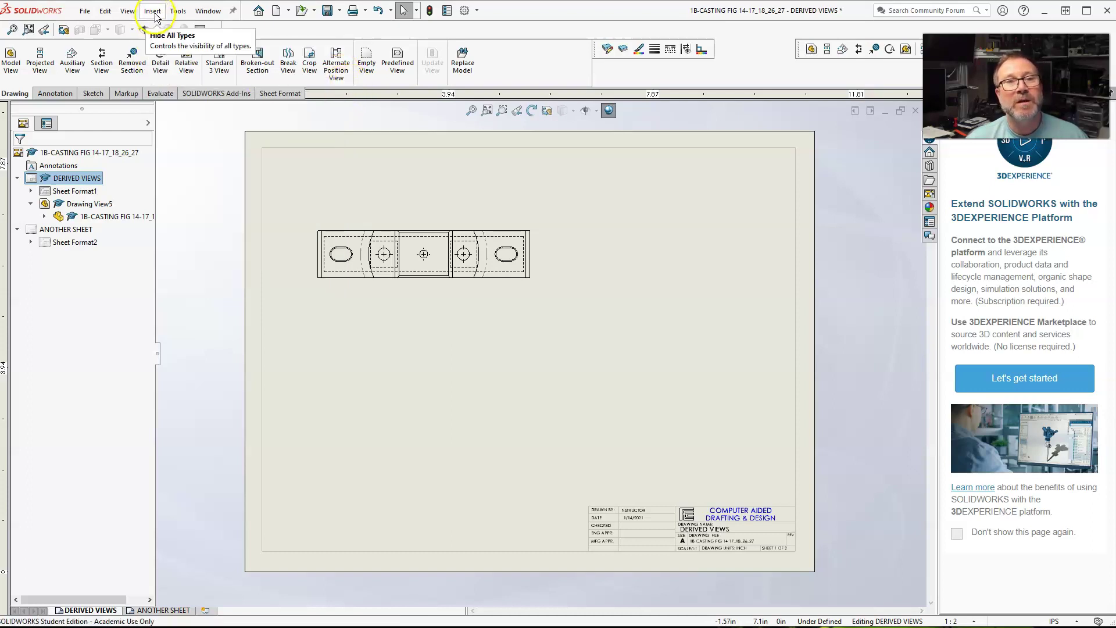
- Browse the View and Insert > Drawing View menus without choosing a command
{"action": "left_click", "coordinate": [128, 11]}
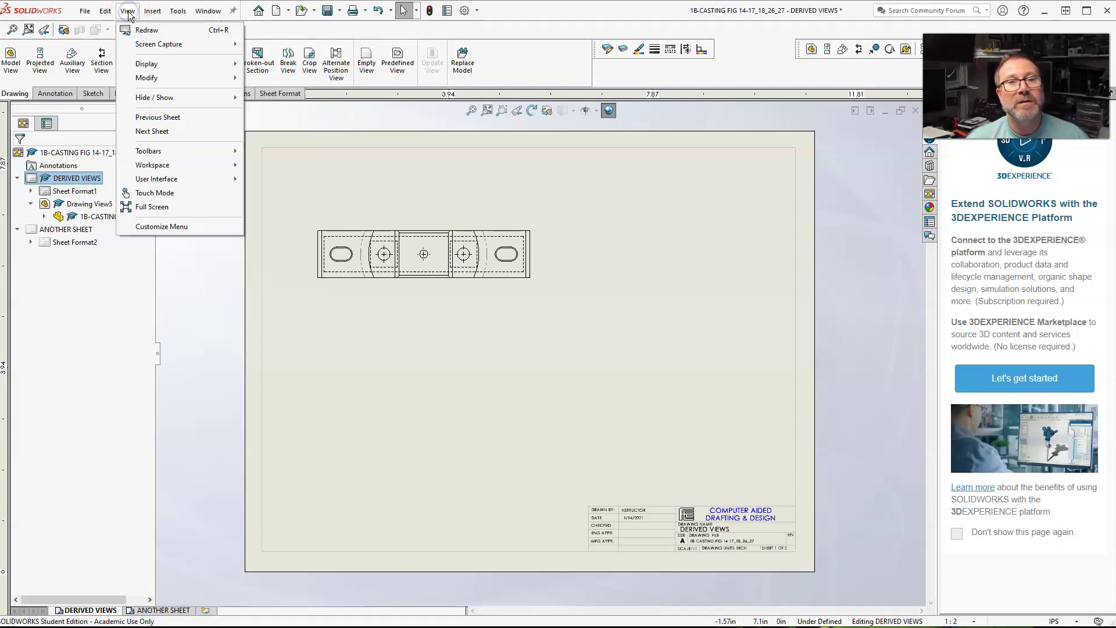
{"action": "mouse_move", "coordinate": [150, 12]}
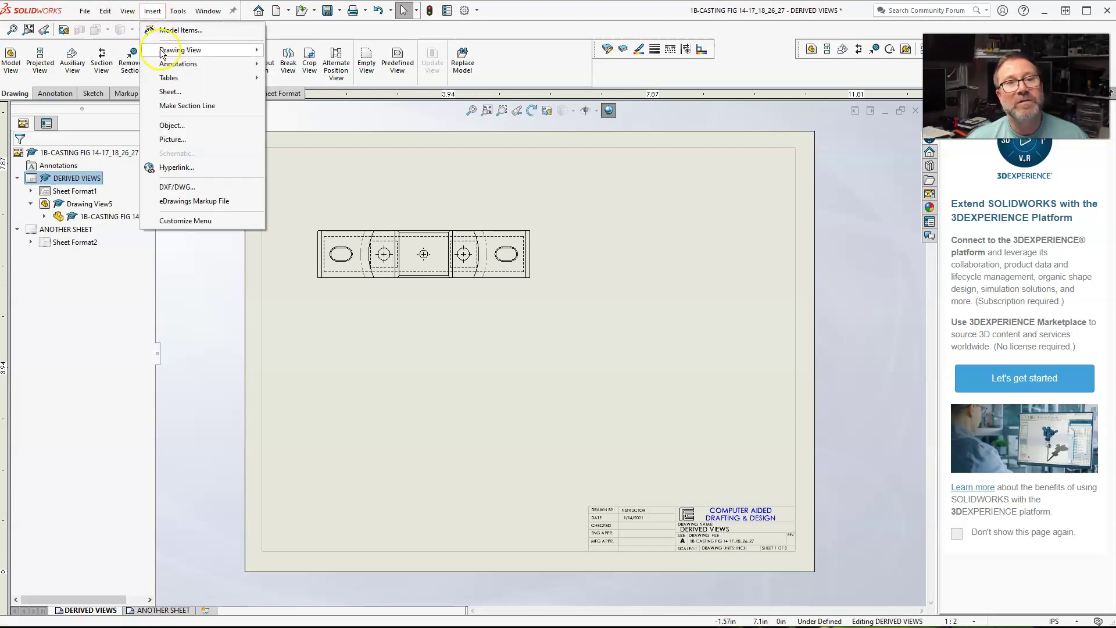
{"action": "mouse_move", "coordinate": [162, 53]}
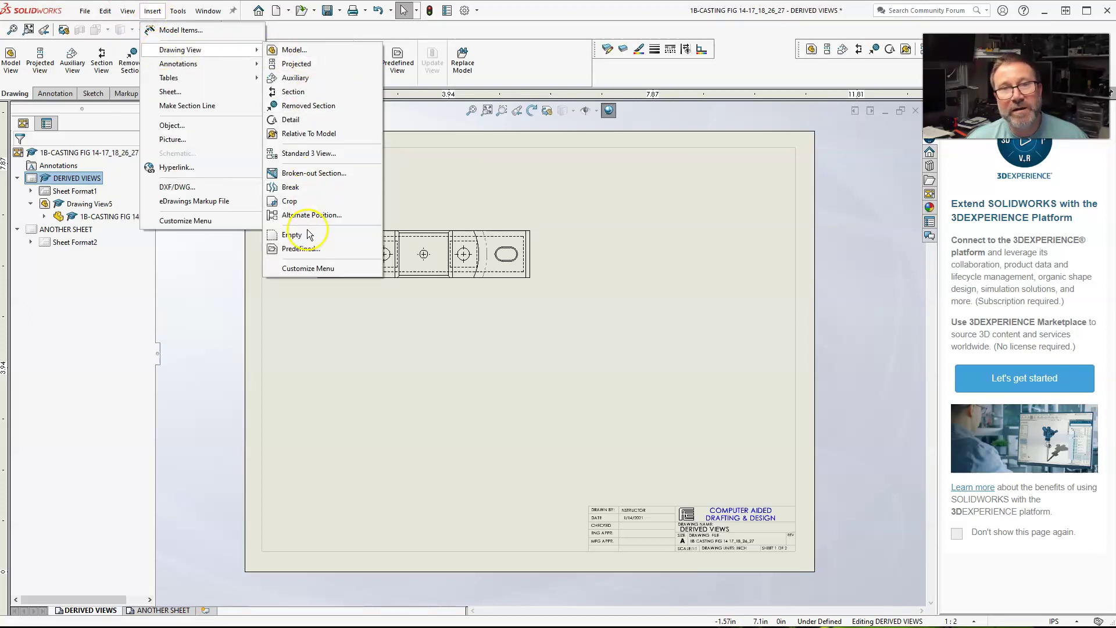
{"action": "left_click", "coordinate": [539, 48]}
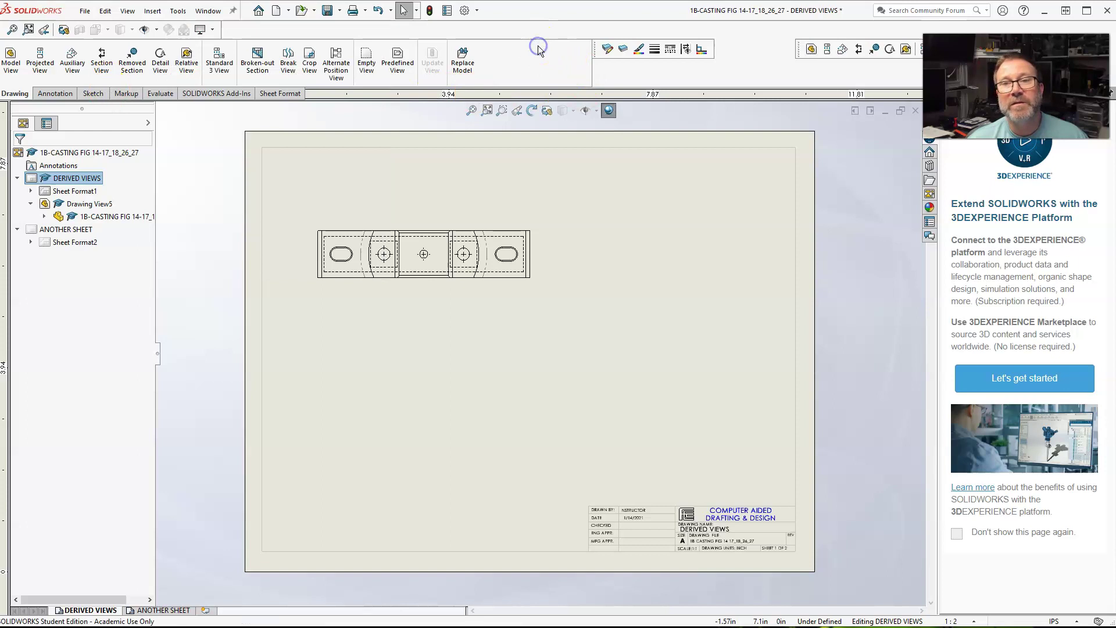
- Review the Toolbars list and dock the floating toolbar beside the others
{"action": "right_click", "coordinate": [611, 66]}
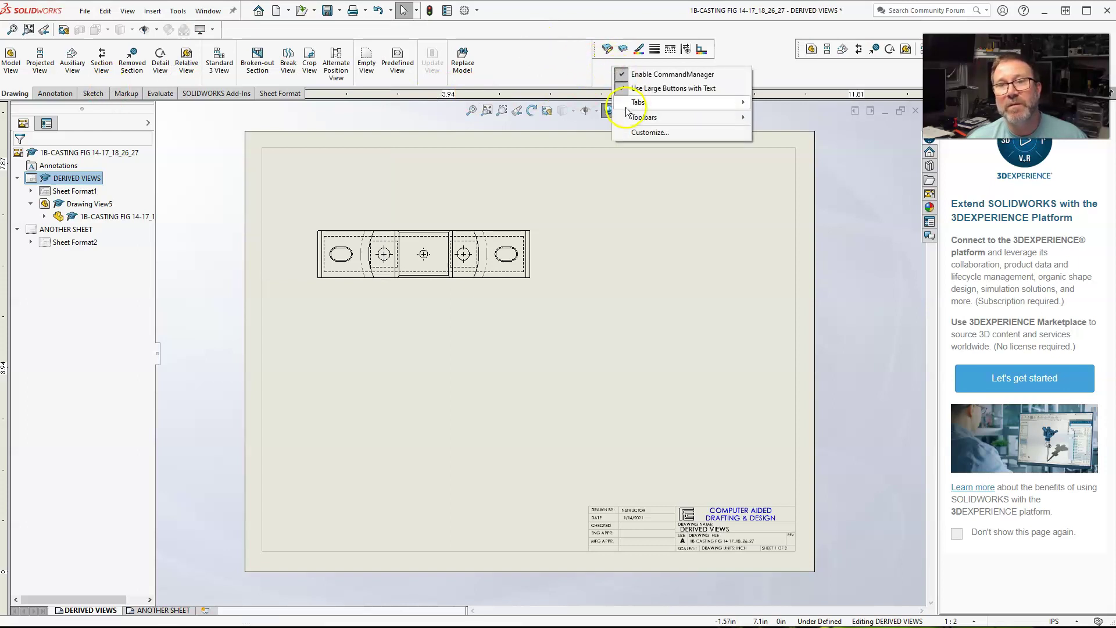
{"action": "mouse_move", "coordinate": [630, 119]}
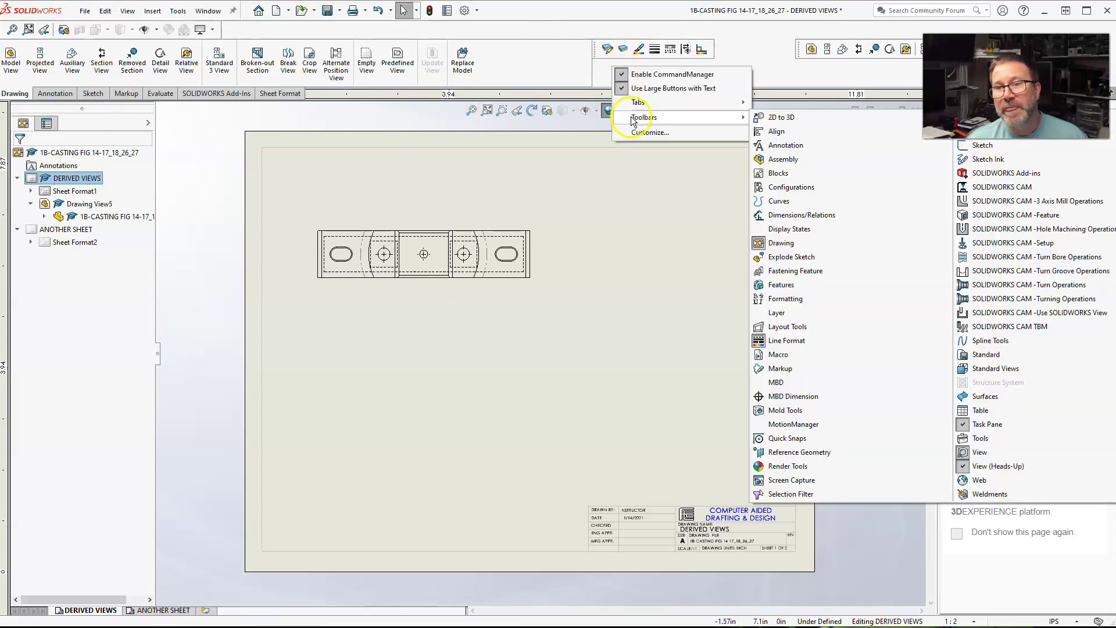
{"action": "left_click", "coordinate": [780, 59]}
{"action": "left_click_drag", "start_coordinate": [801, 49], "coordinate": [663, 79]}
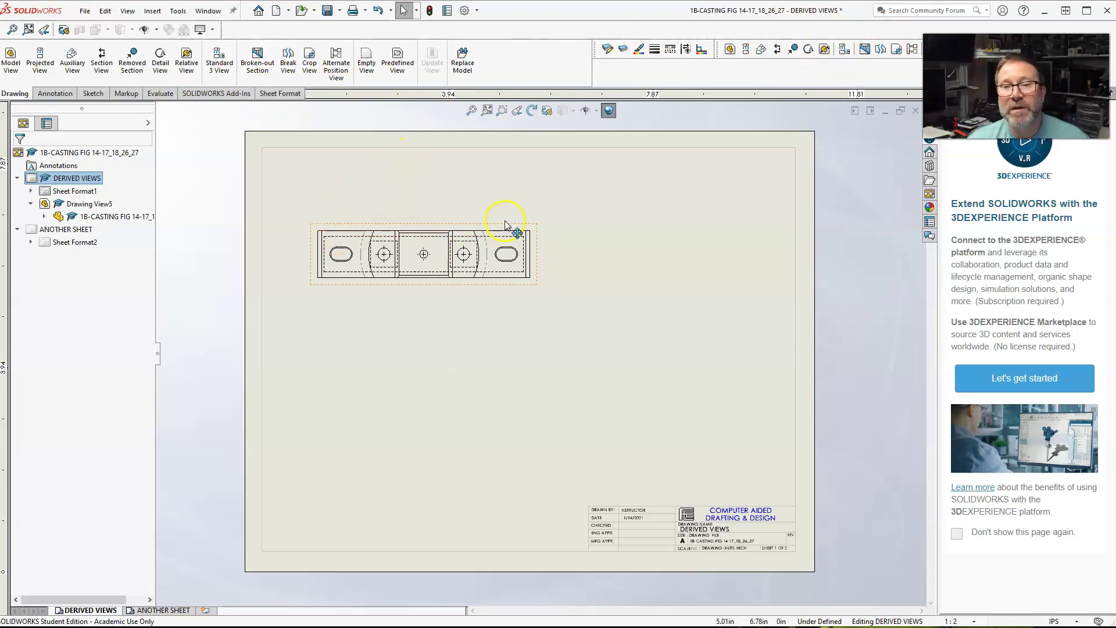
{"action": "right_click", "coordinate": [521, 233]}
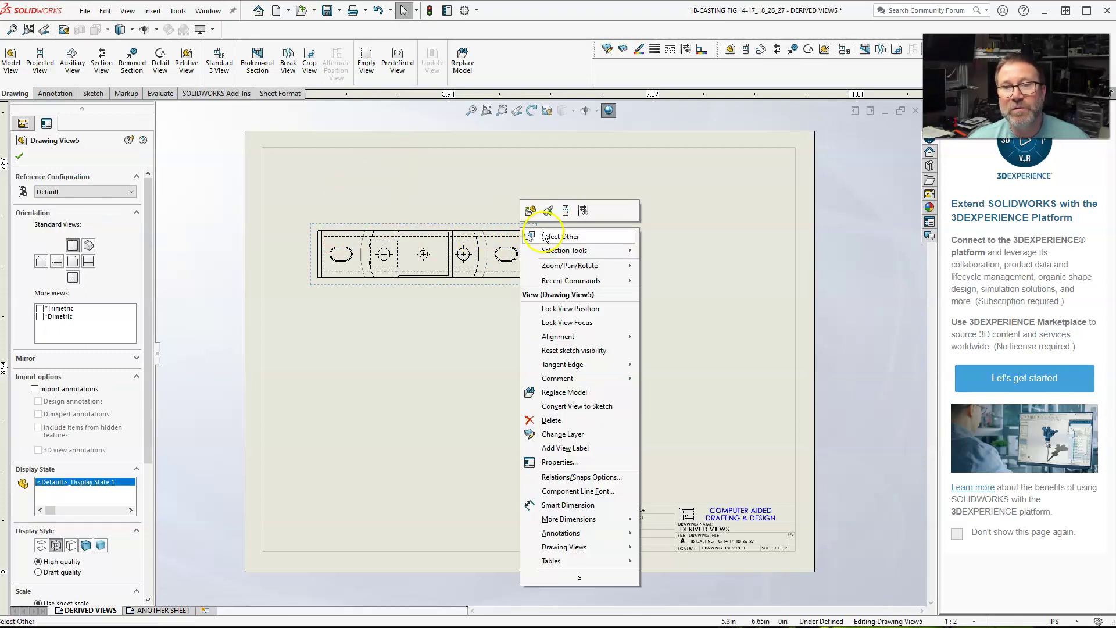
{"action": "left_click", "coordinate": [567, 215]}
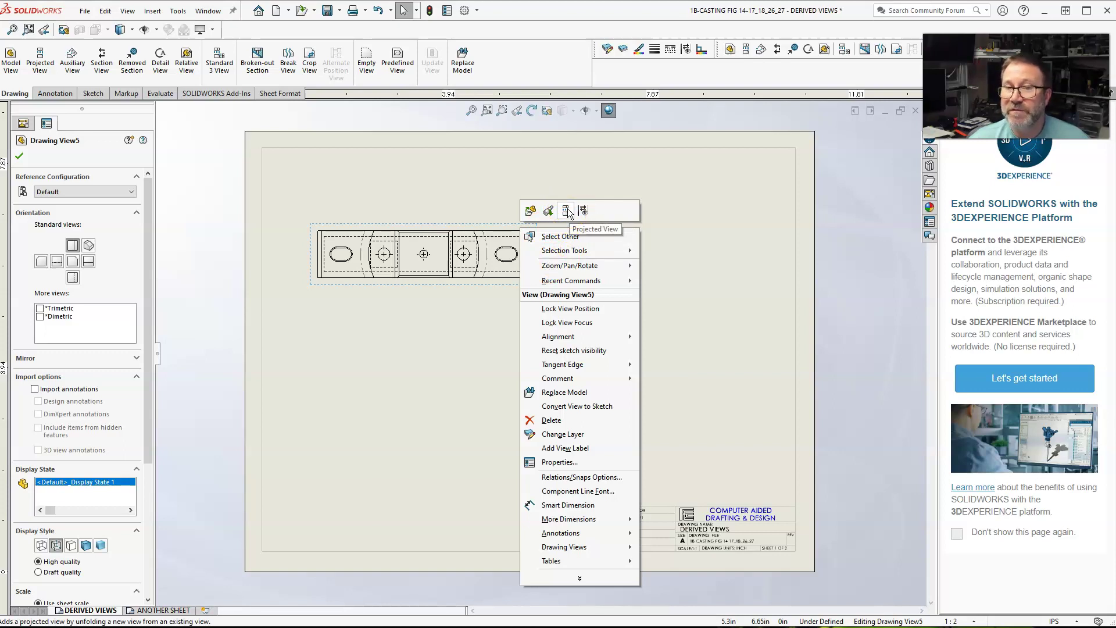
{"action": "left_click", "coordinate": [354, 409]}
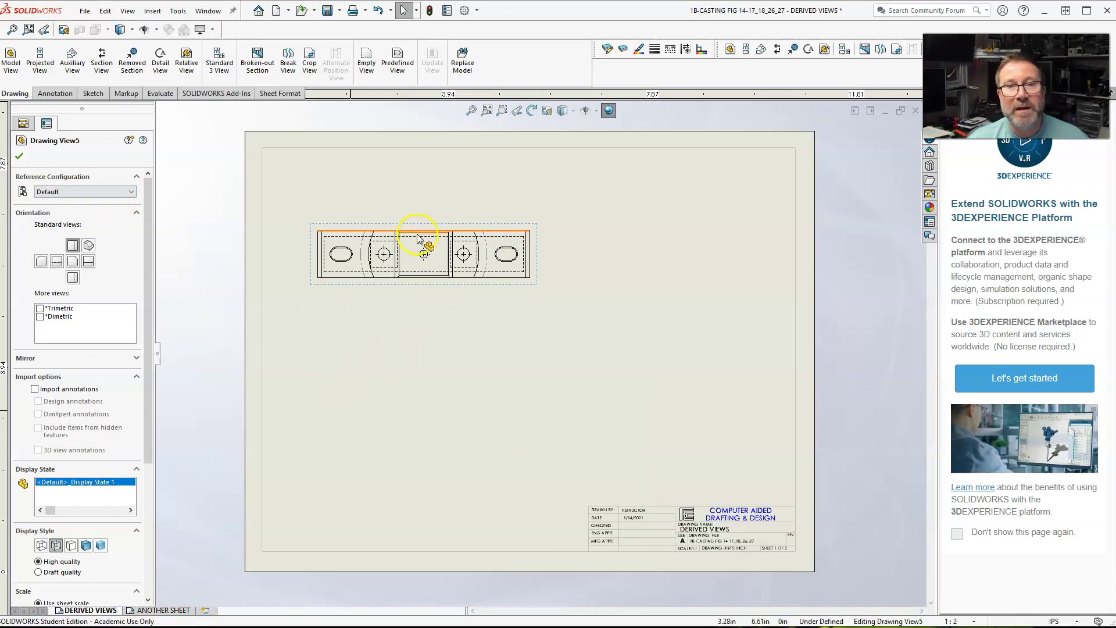
{"action": "left_click", "coordinate": [20, 154]}
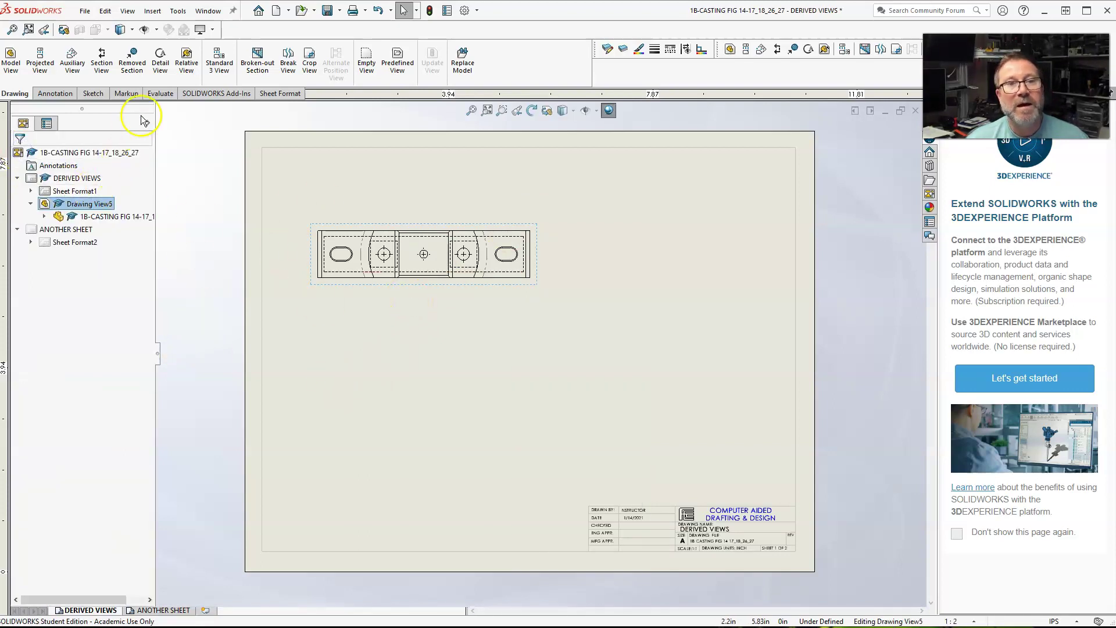
- Start a full section view with a horizontal cutting line through the top view's centre hole
{"action": "left_click", "coordinate": [302, 192]}
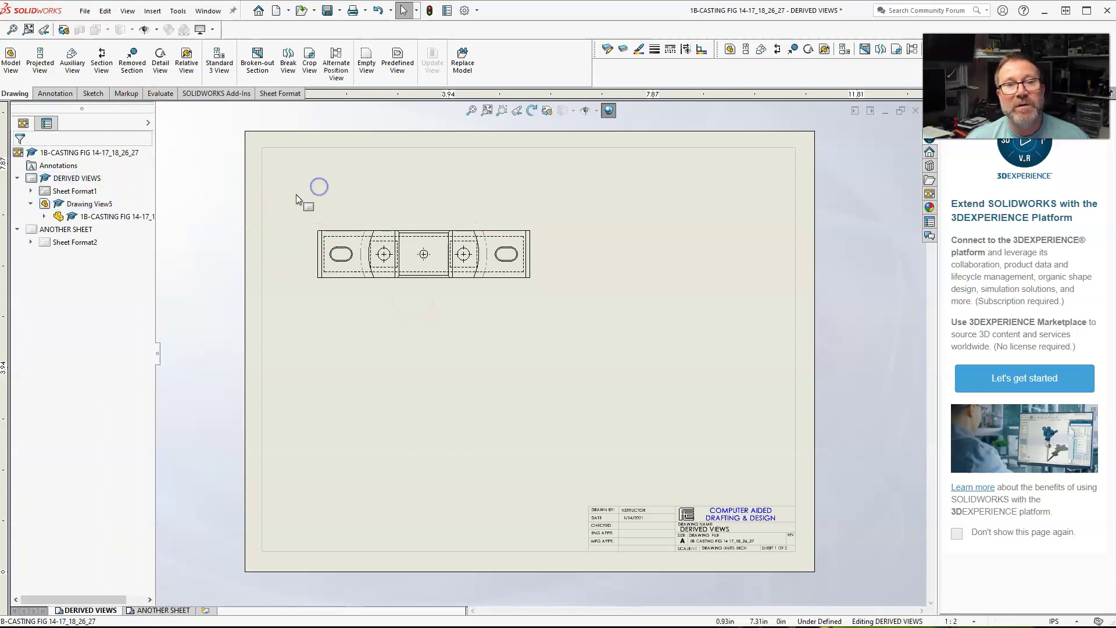
{"action": "left_click", "coordinate": [104, 62]}
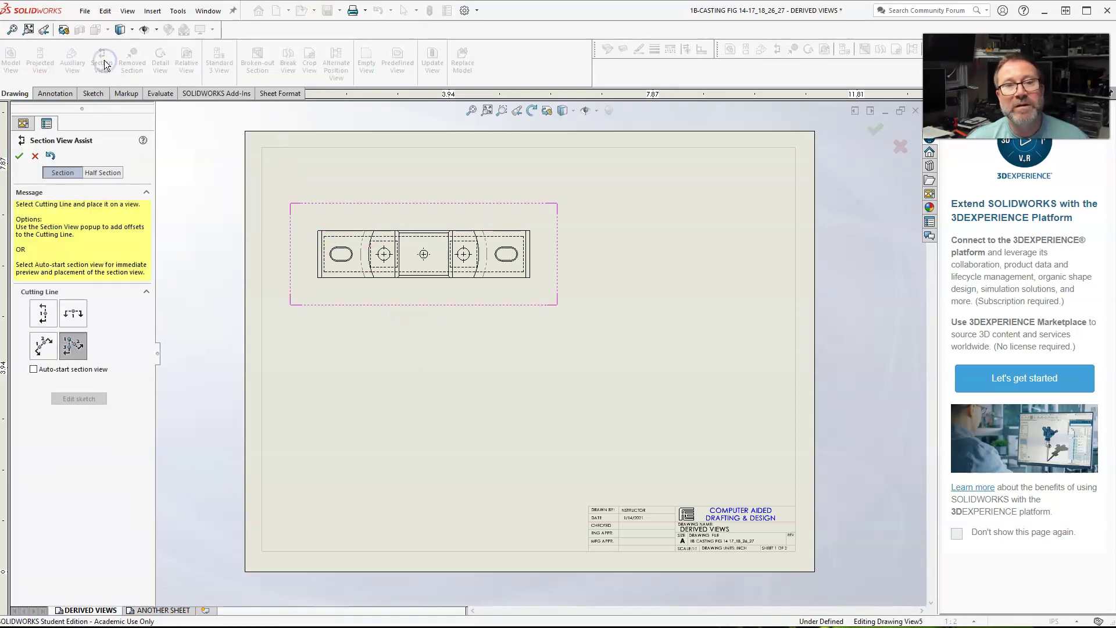
{"action": "left_click", "coordinate": [80, 176]}
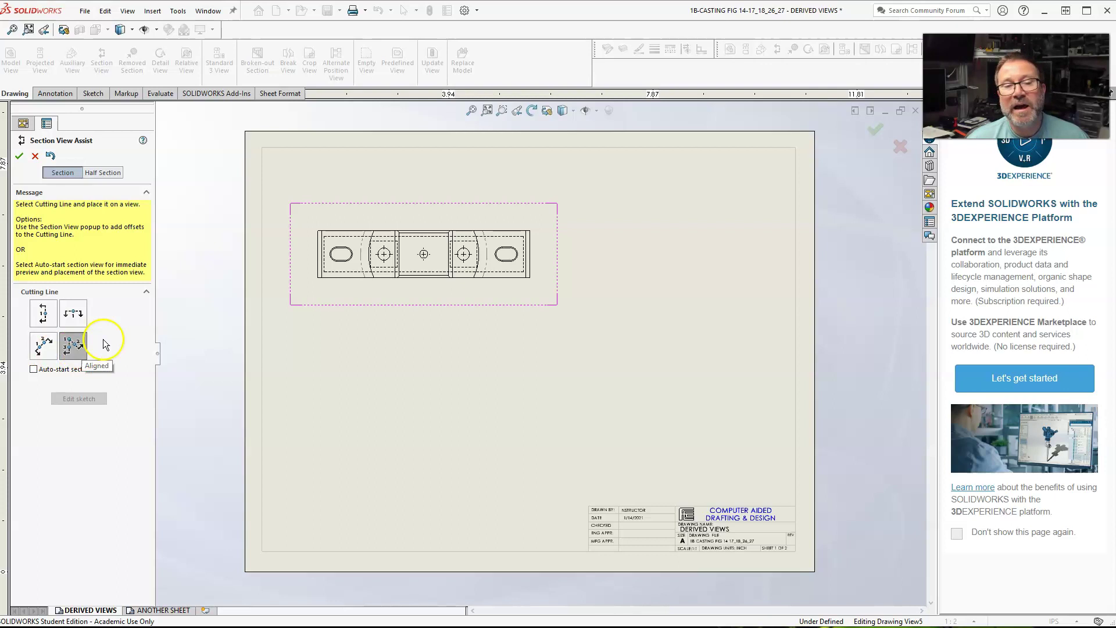
{"action": "left_click", "coordinate": [78, 315]}
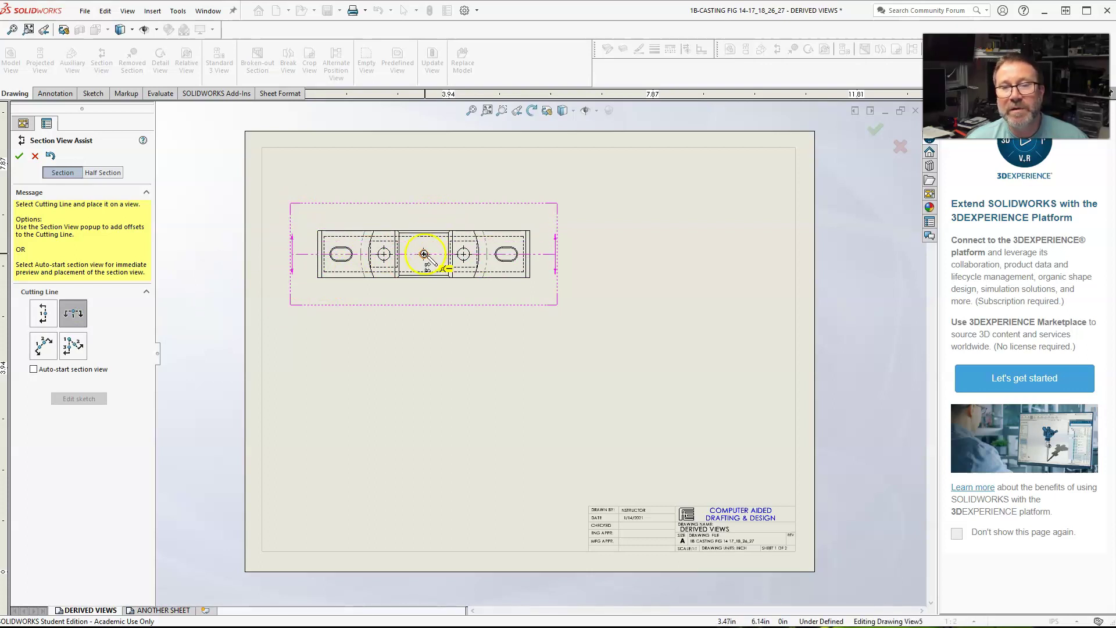
{"action": "left_click", "coordinate": [424, 254]}
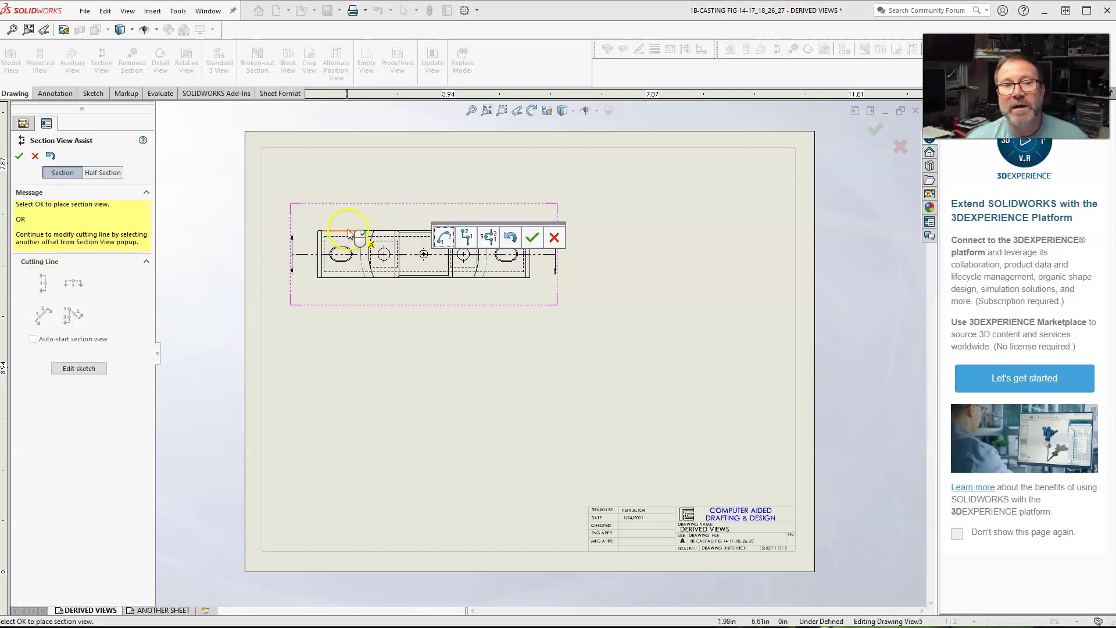
- Place section A-A below the top view with its cutting-line arrows pointing up
{"action": "left_click", "coordinate": [534, 238]}
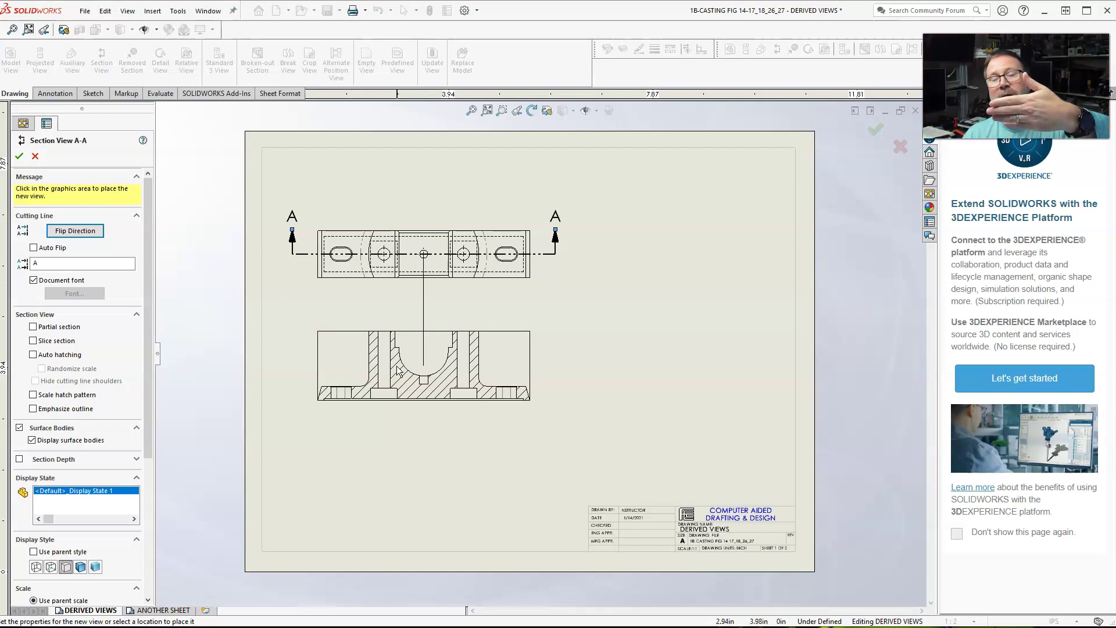
{"action": "left_click", "coordinate": [400, 366]}
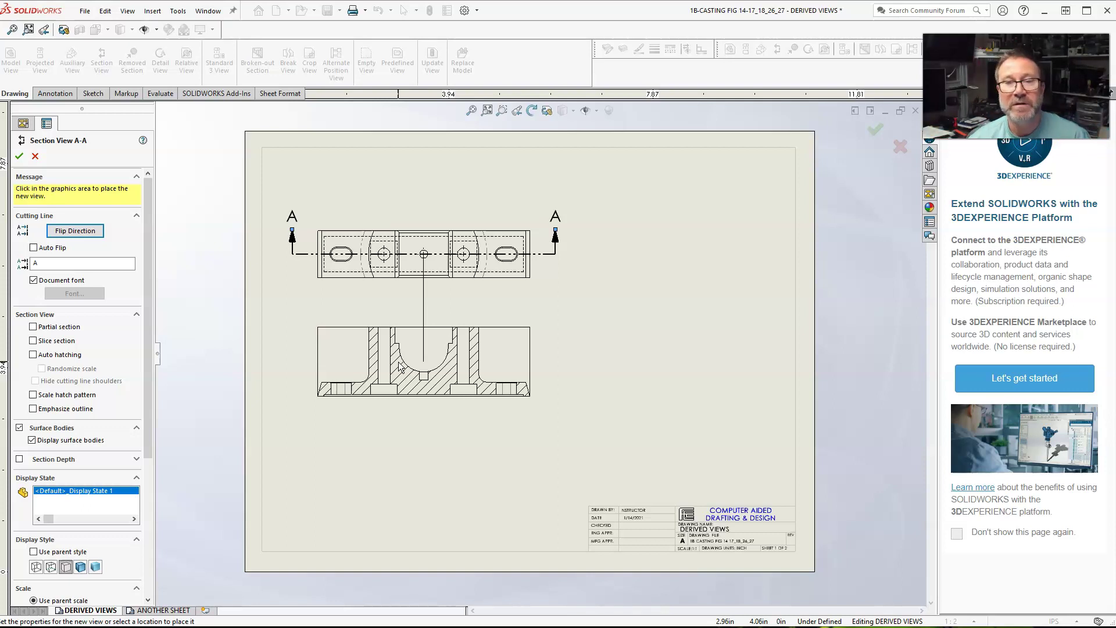
{"action": "left_click", "coordinate": [72, 232]}
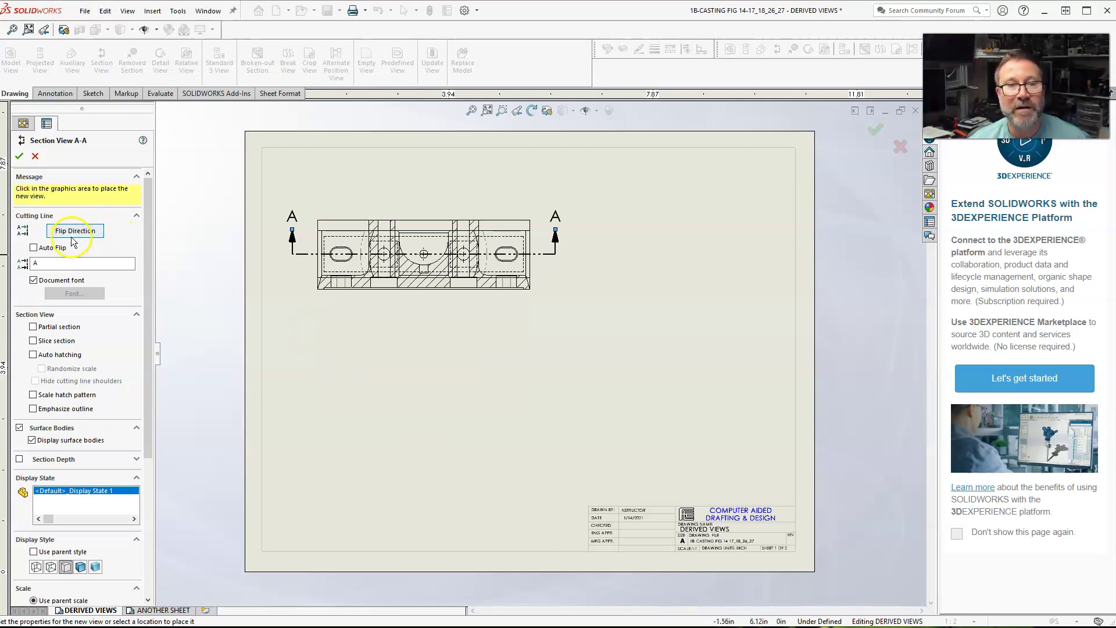
{"action": "left_click", "coordinate": [72, 232]}
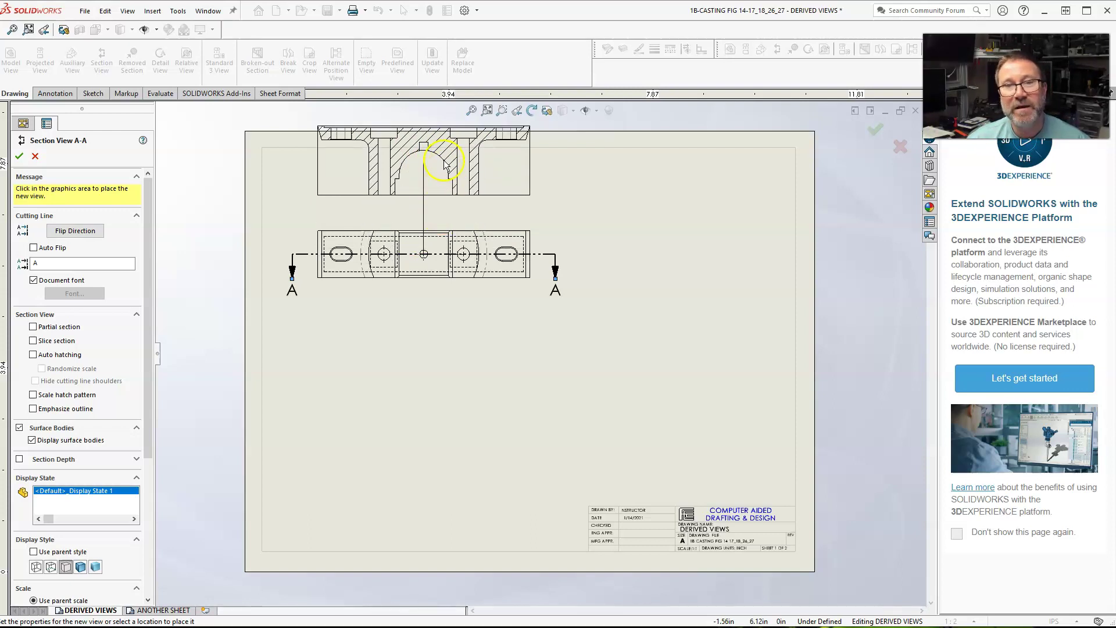
{"action": "left_click", "coordinate": [86, 233]}
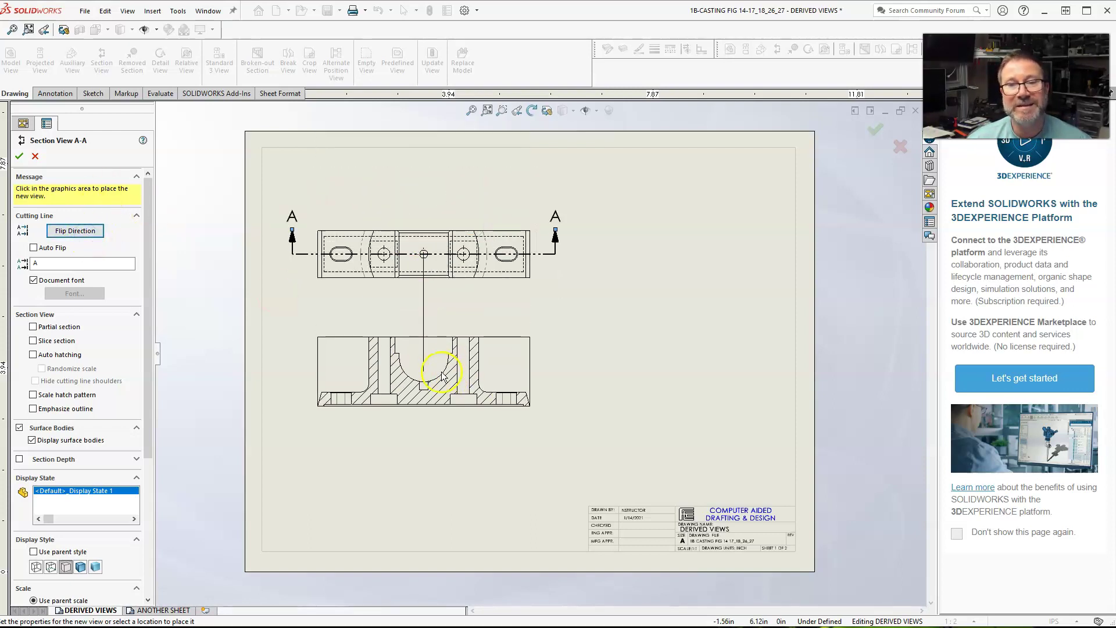
{"action": "left_click", "coordinate": [442, 377]}
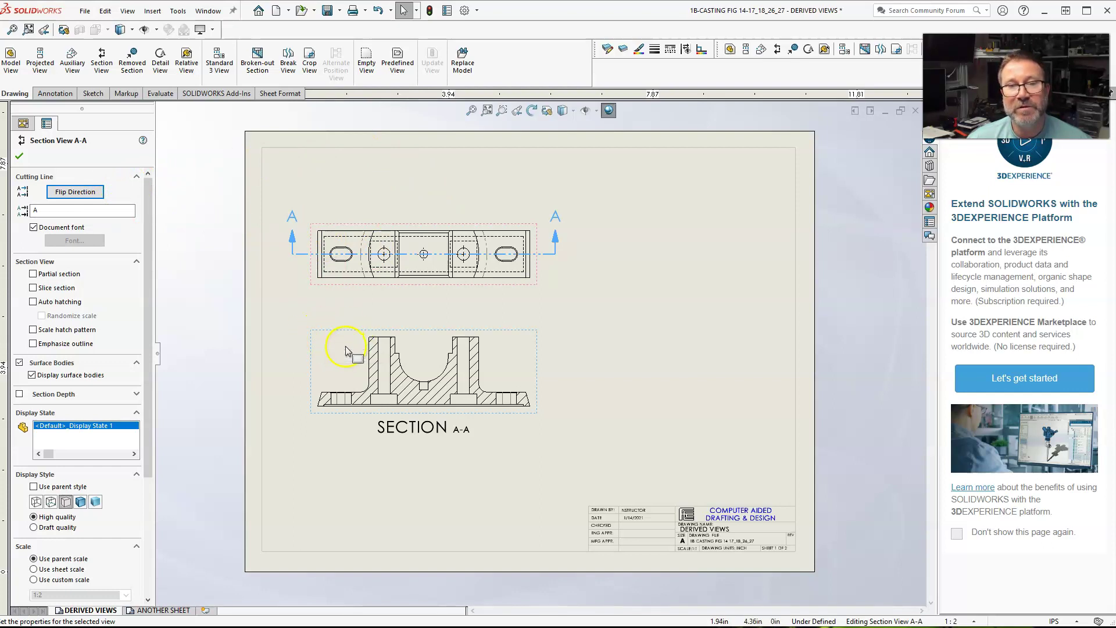
- Delete cutting line A-A along with its section view
{"action": "left_click", "coordinate": [295, 261]}
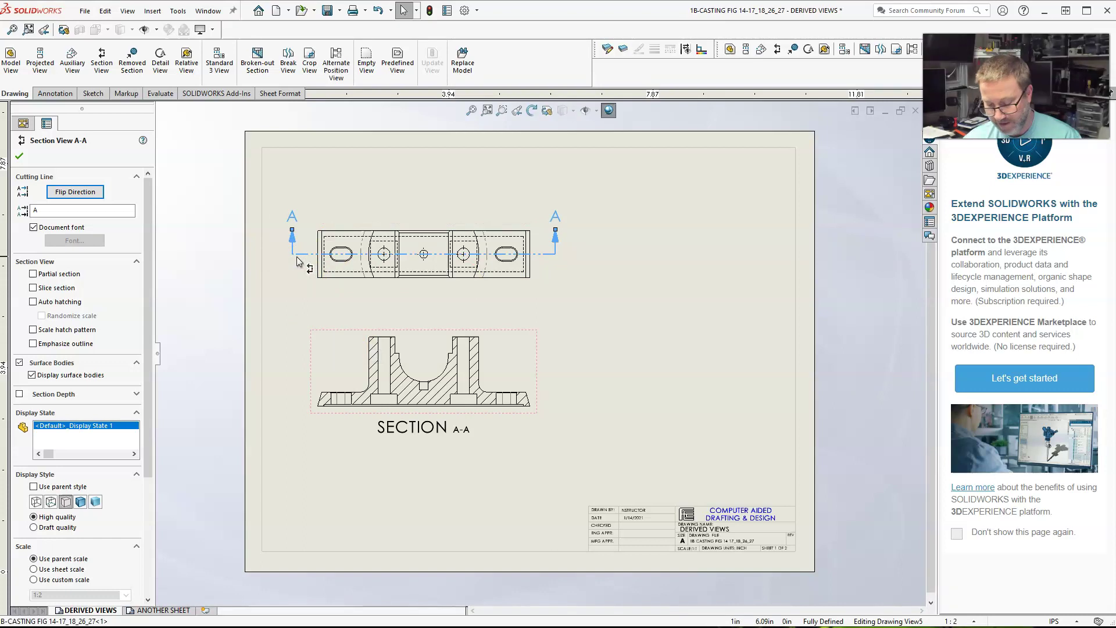
{"action": "key", "text": "Delete"}
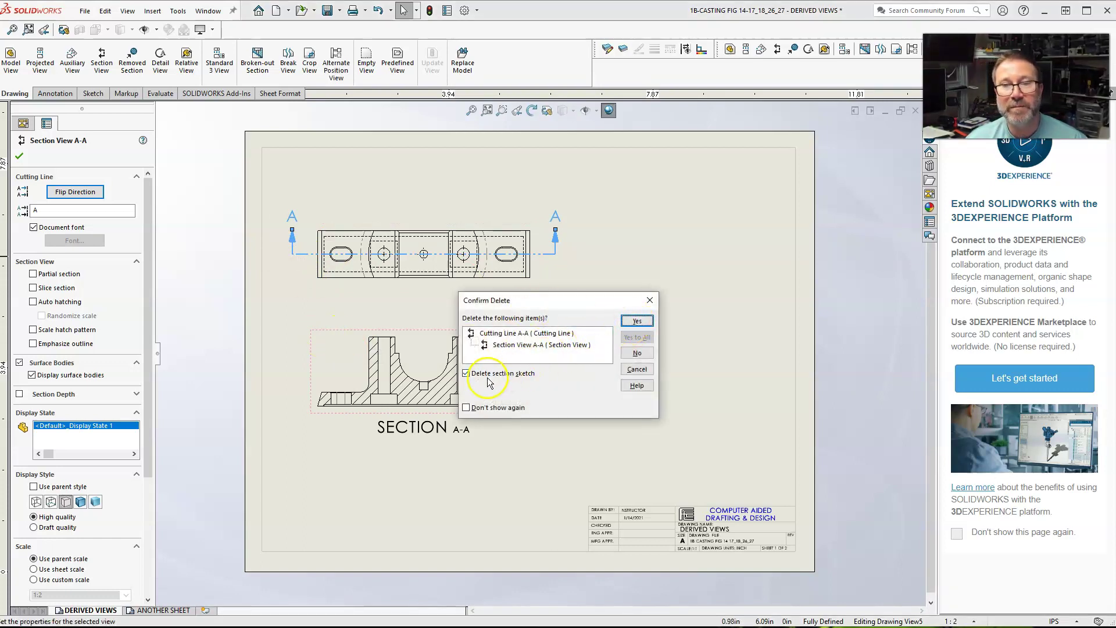
{"action": "left_click", "coordinate": [639, 323]}
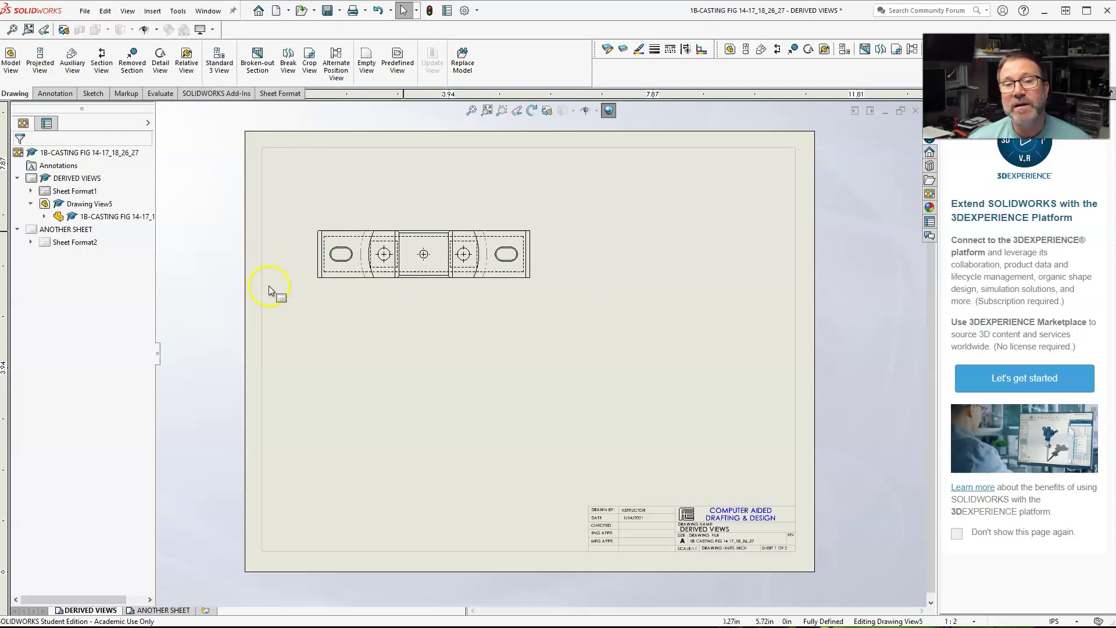
- Sketch a 9.38-inch horizontal line across the top view's centre, then select it
{"action": "left_click", "coordinate": [93, 95]}
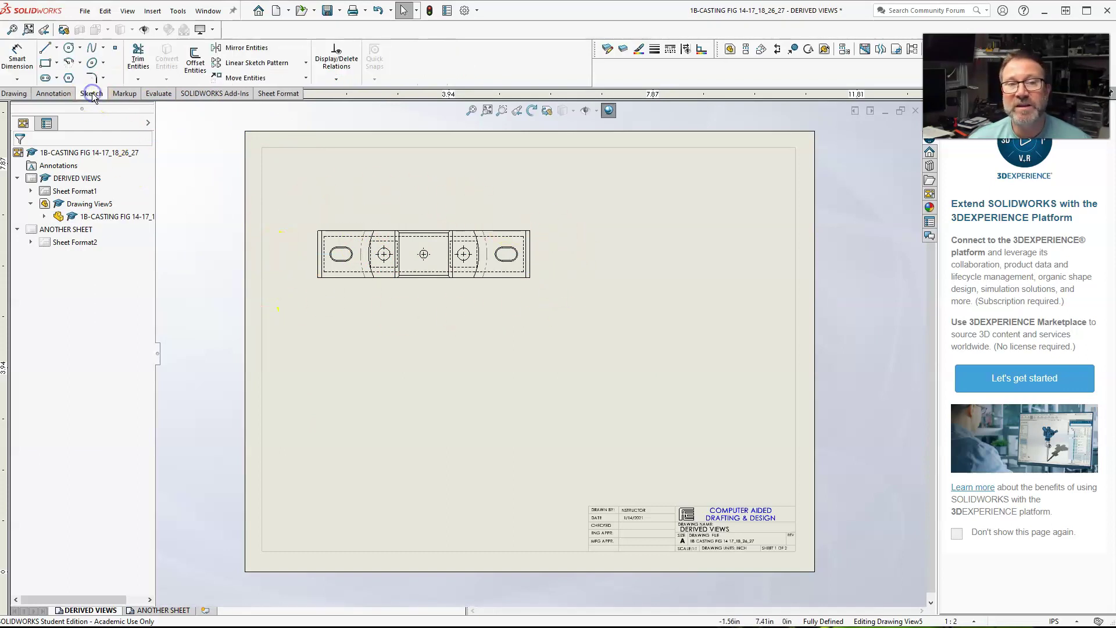
{"action": "left_click", "coordinate": [45, 50]}
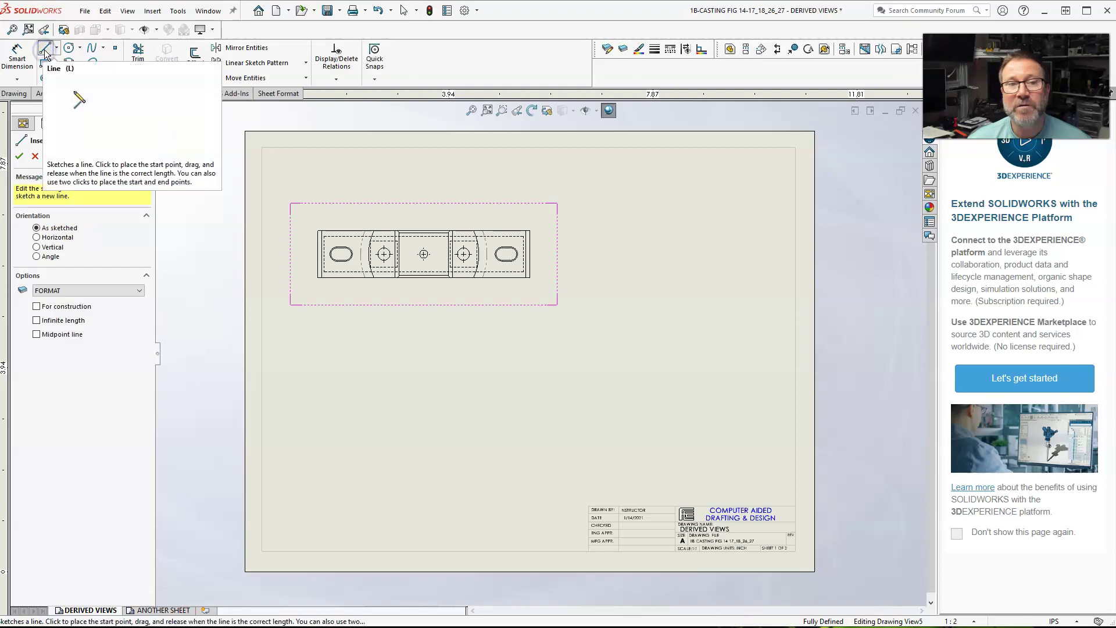
{"action": "left_click", "coordinate": [303, 254]}
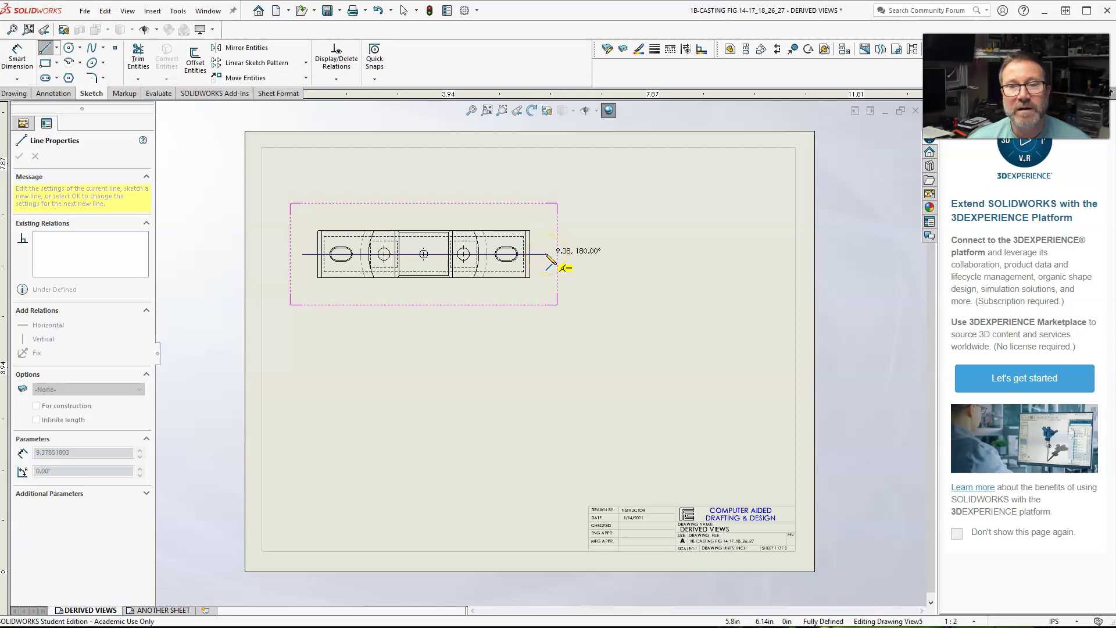
{"action": "left_click", "coordinate": [547, 254]}
{"action": "key", "text": "Escape"}
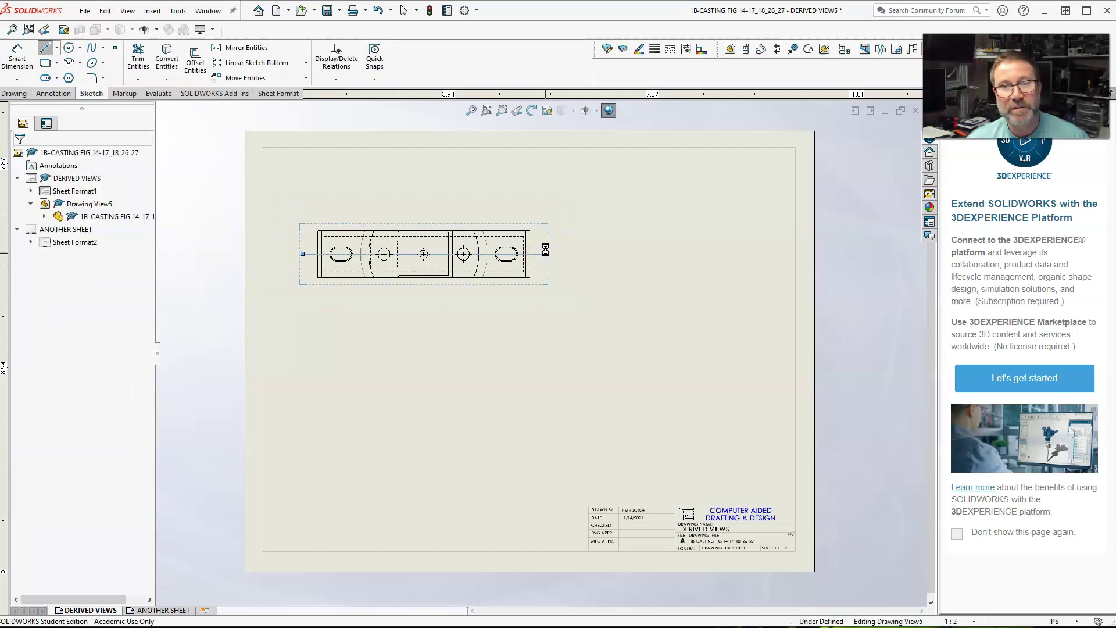
{"action": "key", "text": "Escape"}
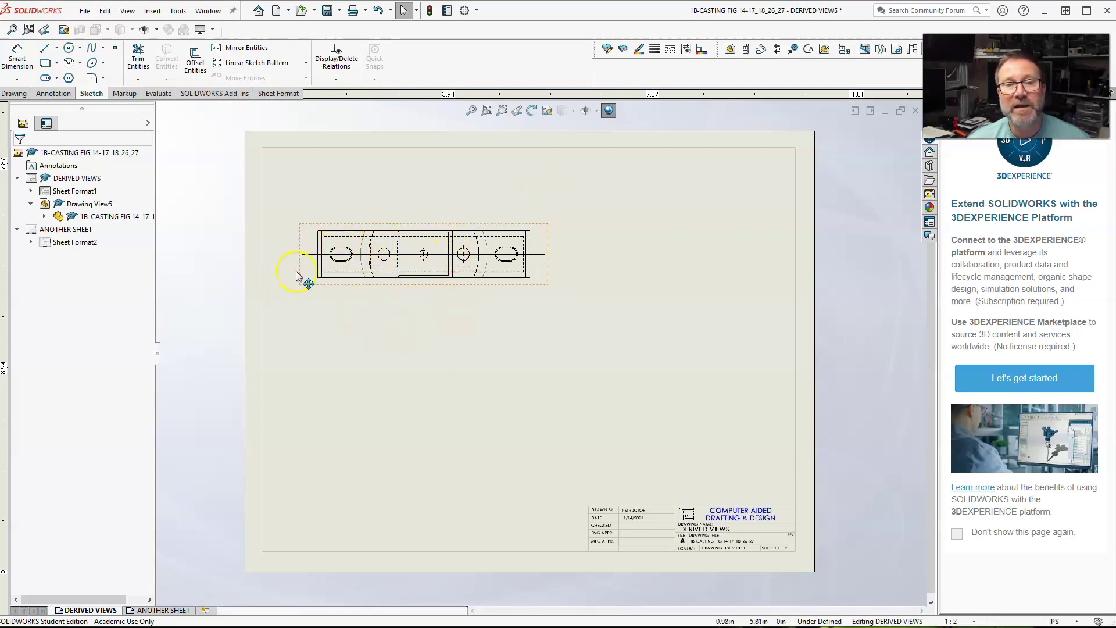
{"action": "left_click", "coordinate": [314, 255]}
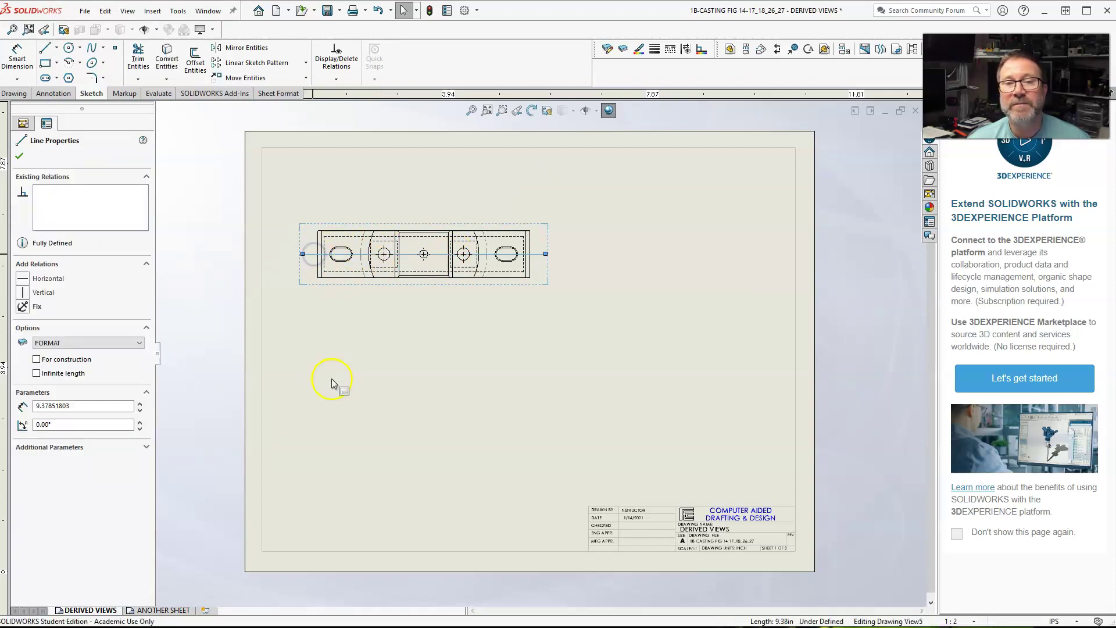
- Create section B-B from the sketched line, arrows flipped up, placed below the top view
{"action": "left_click", "coordinate": [15, 94]}
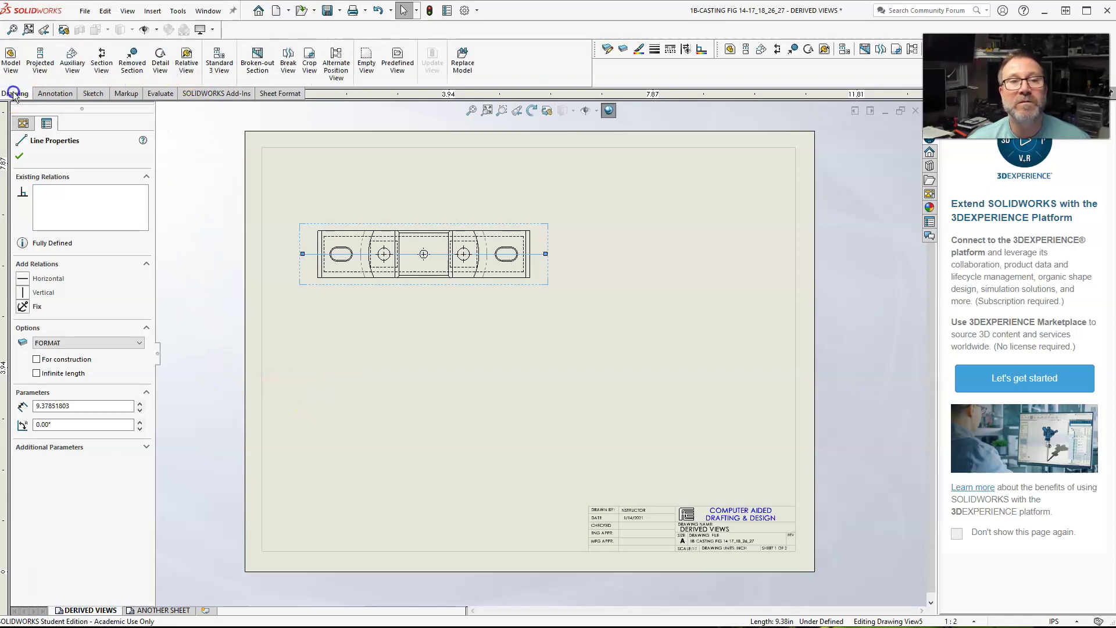
{"action": "left_click", "coordinate": [103, 65]}
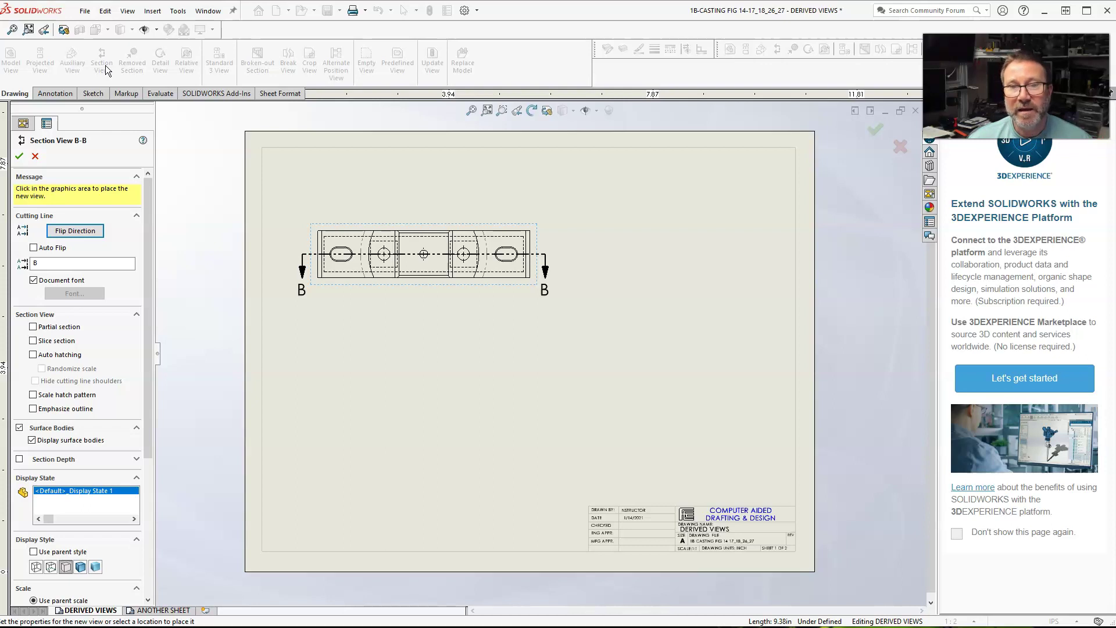
{"action": "left_click", "coordinate": [80, 230]}
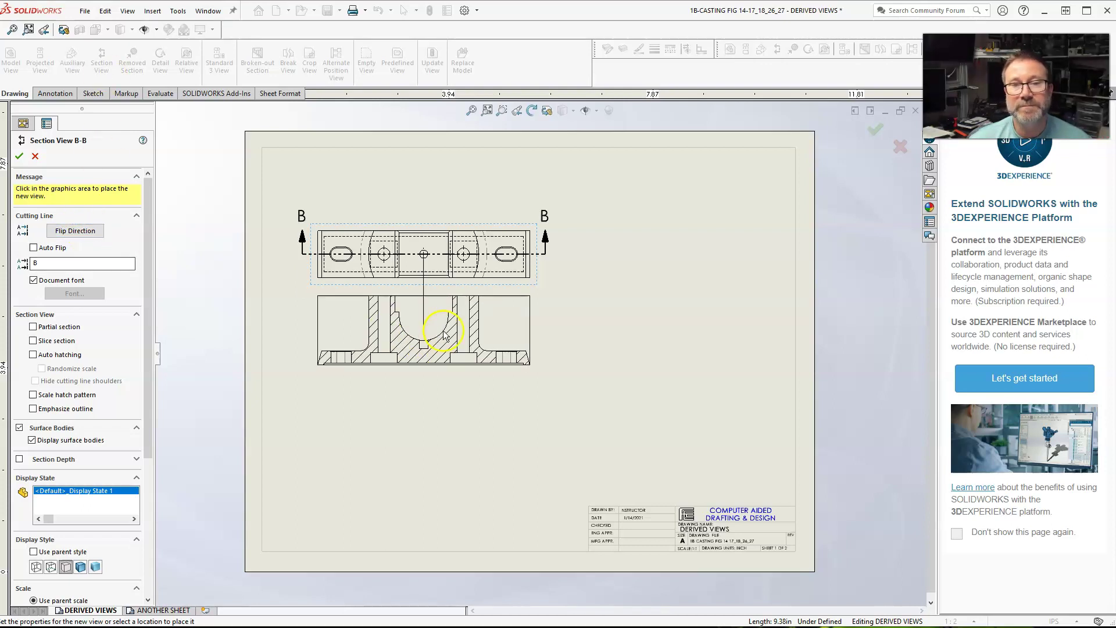
{"action": "left_click", "coordinate": [434, 369]}
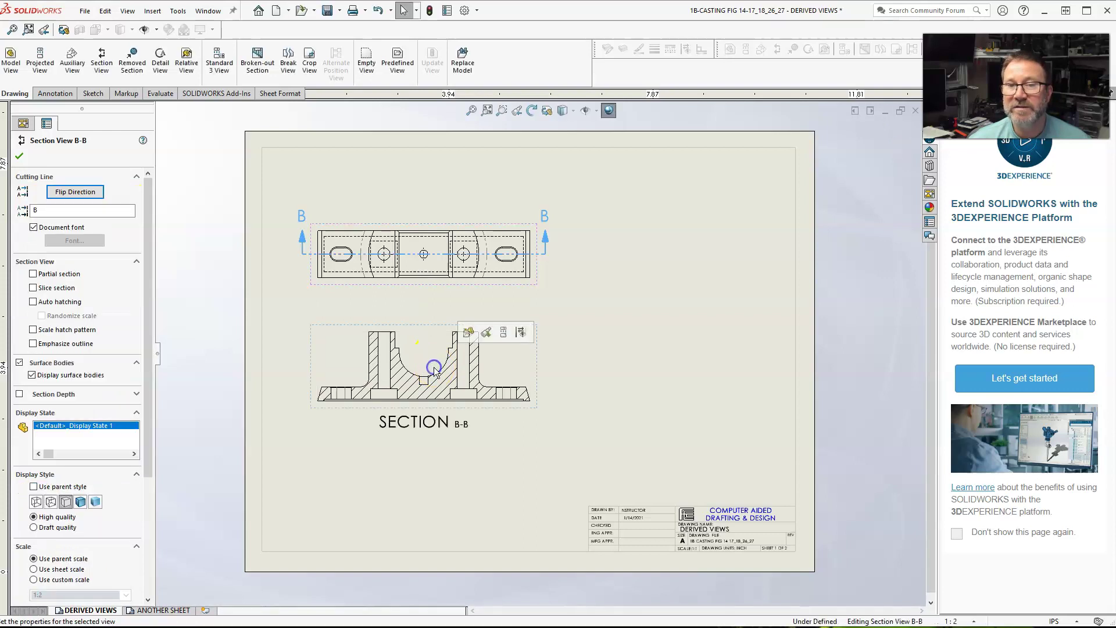
- Delete section view B-B together with its cutting line
{"action": "left_click", "coordinate": [361, 341]}
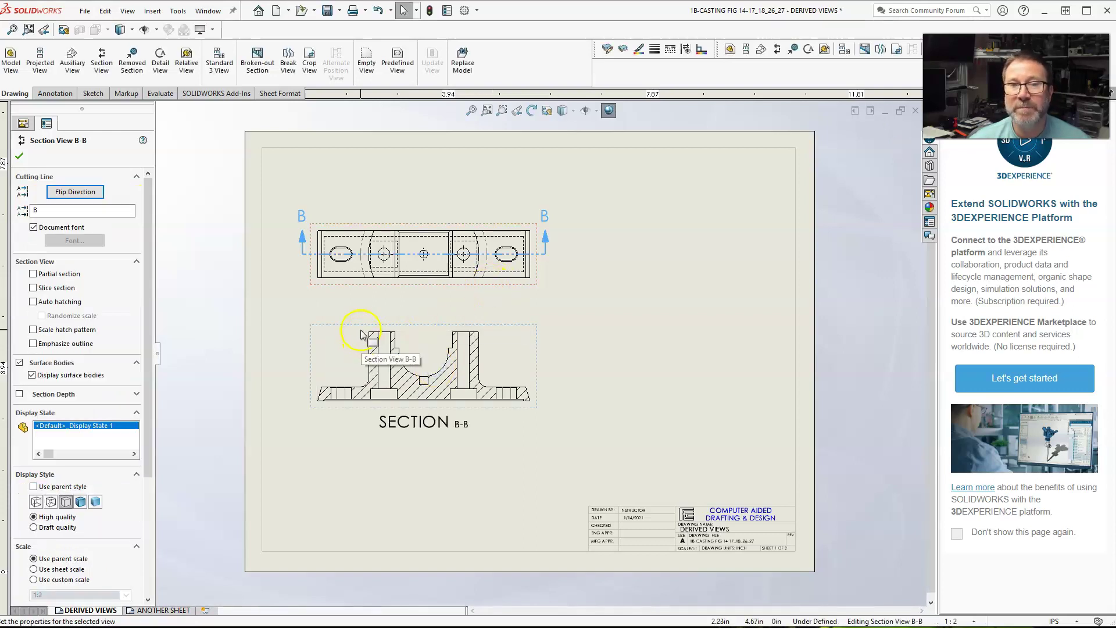
{"action": "key", "text": "Escape"}
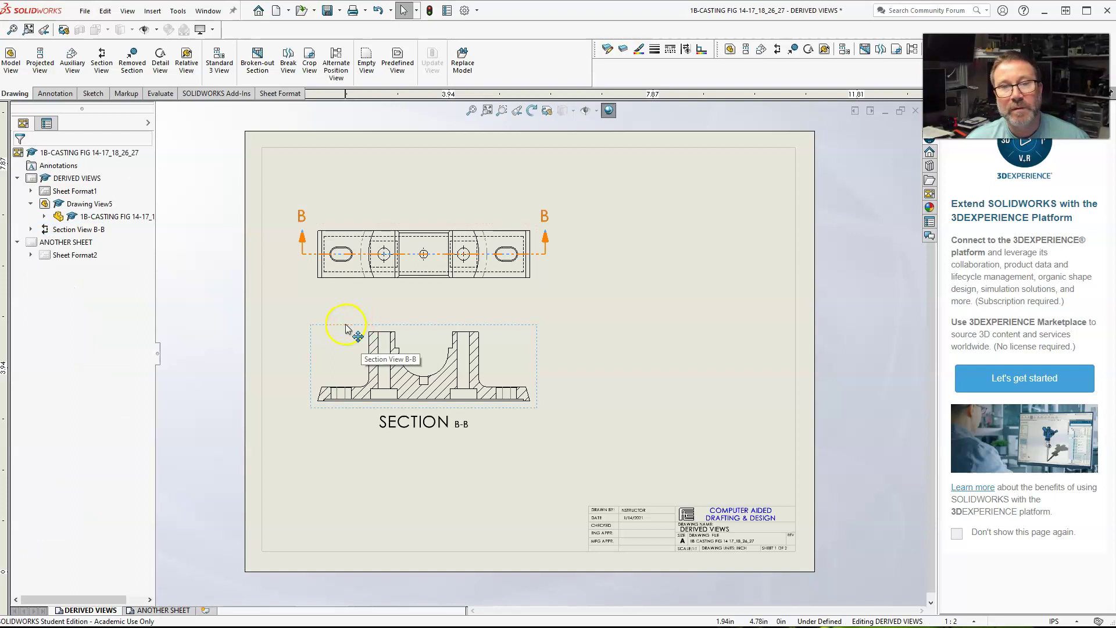
{"action": "left_click", "coordinate": [346, 327]}
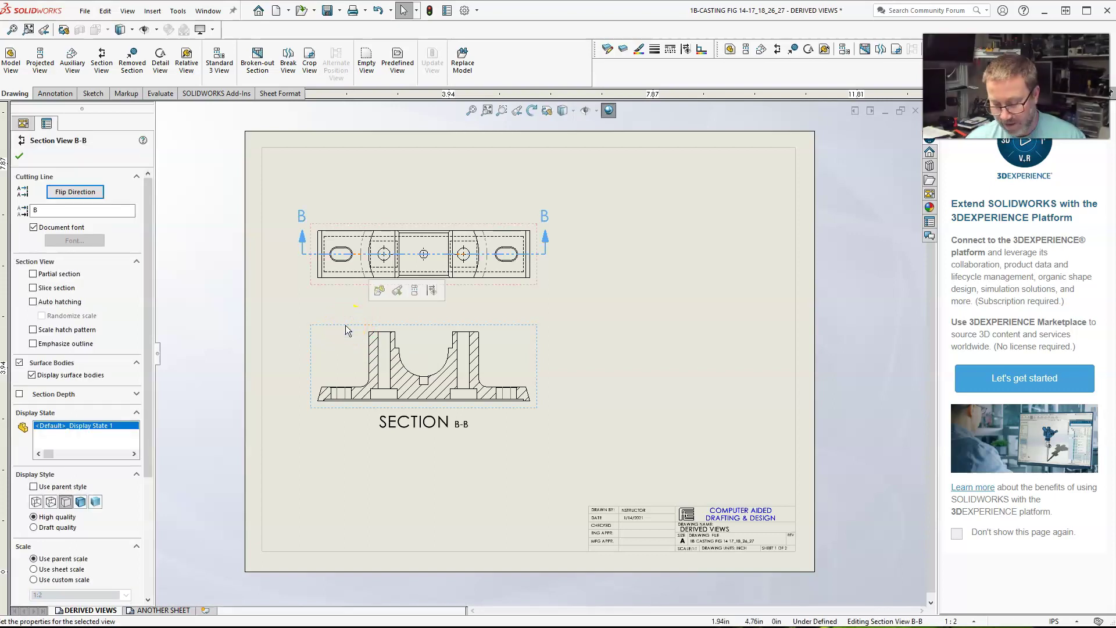
{"action": "key", "text": "Delete"}
{"action": "left_click", "coordinate": [642, 321]}
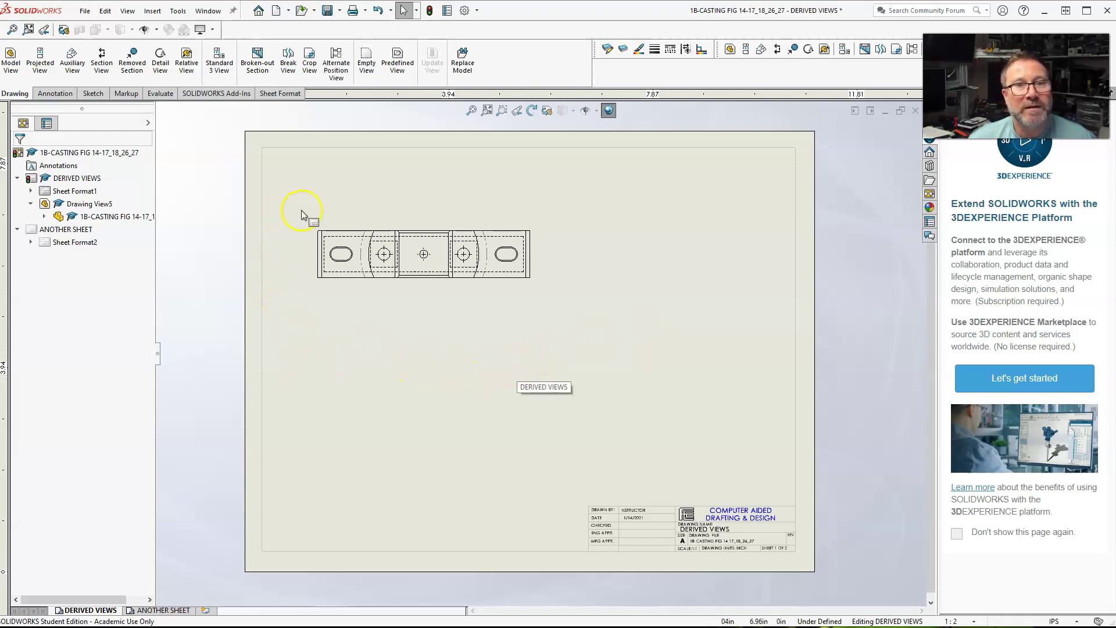
- Place a half-section cutting line C at the top view's centre hole, choosing its orientation
{"action": "left_click", "coordinate": [104, 64]}
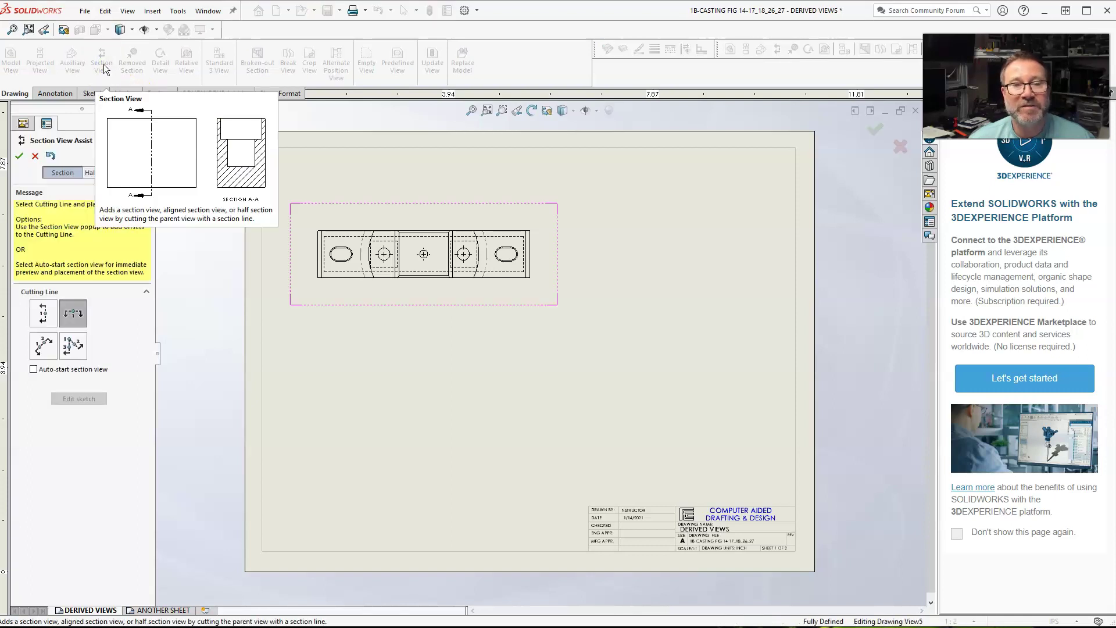
{"action": "left_click", "coordinate": [103, 173]}
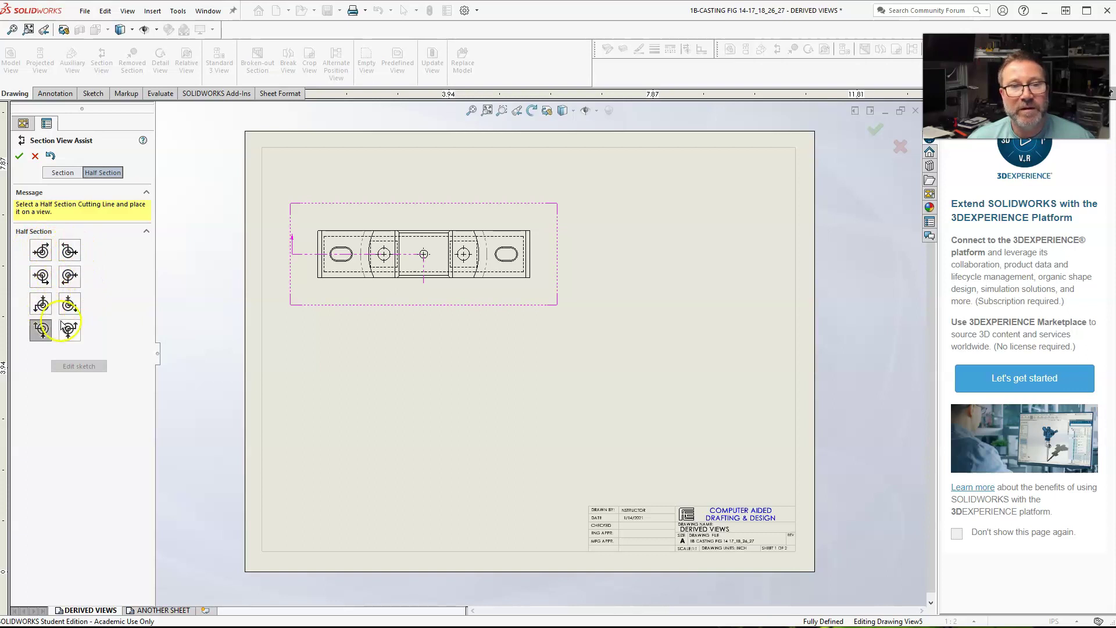
{"action": "left_click", "coordinate": [42, 337]}
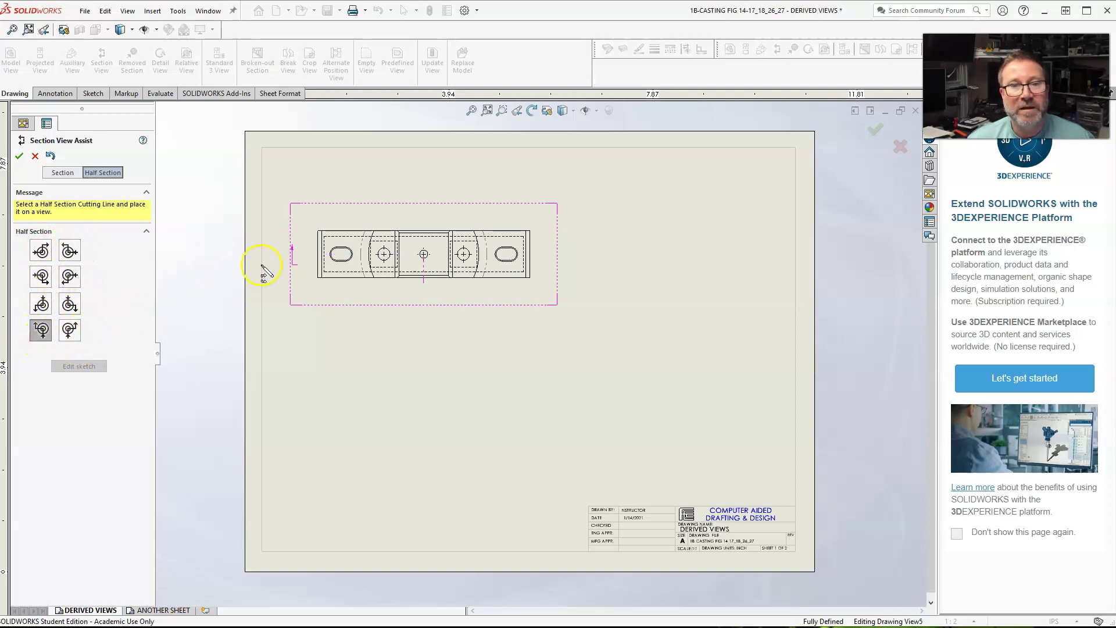
{"action": "left_click", "coordinate": [69, 330]}
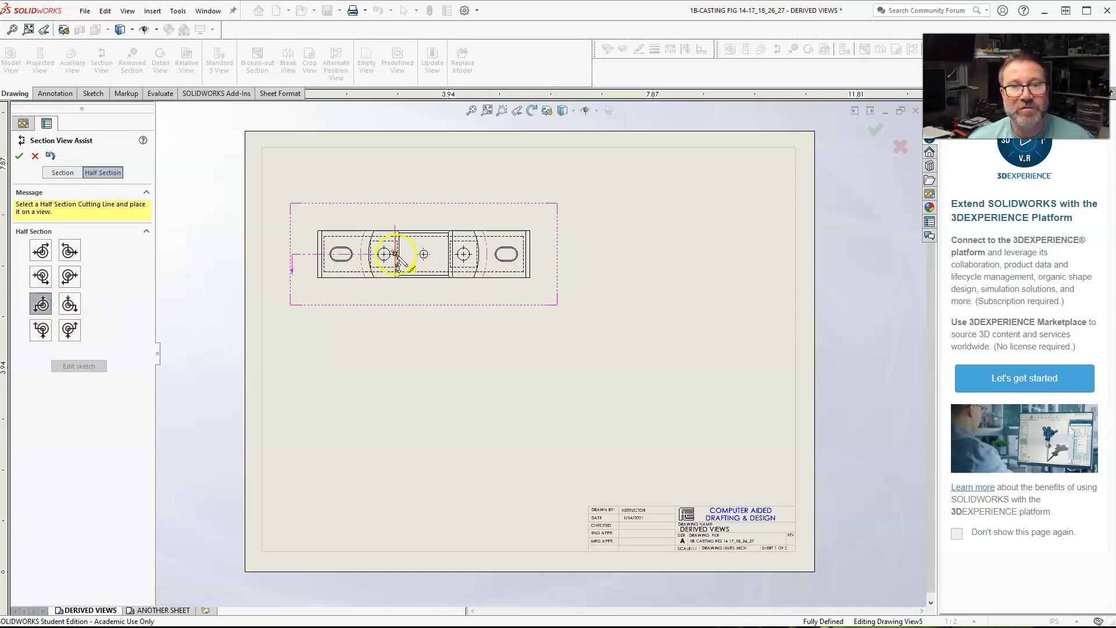
{"action": "left_click", "coordinate": [42, 331]}
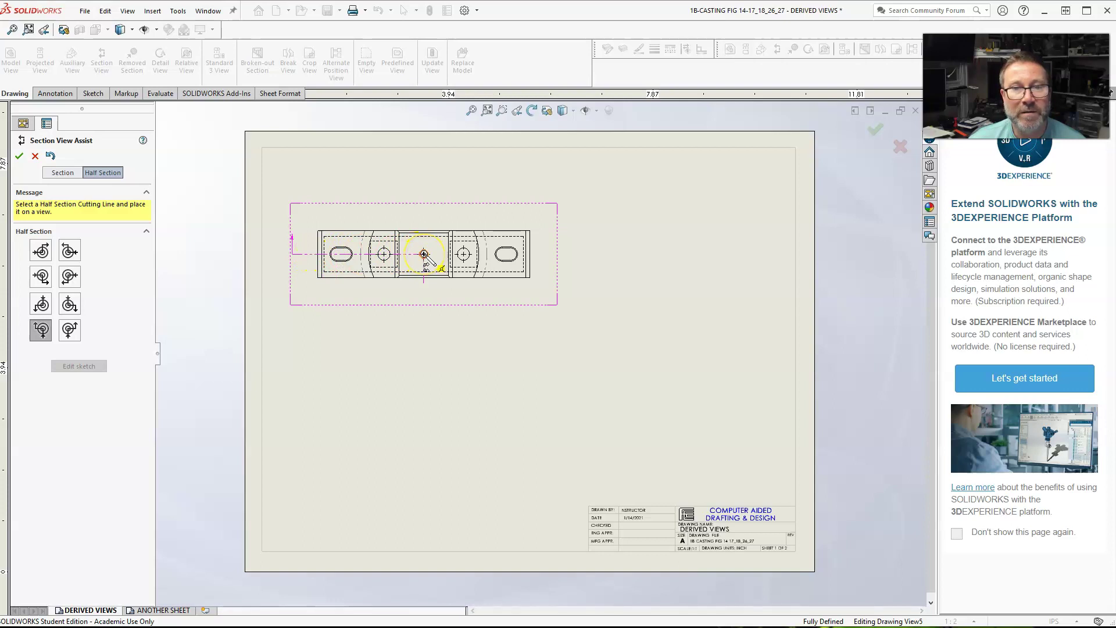
{"action": "left_click", "coordinate": [424, 254]}
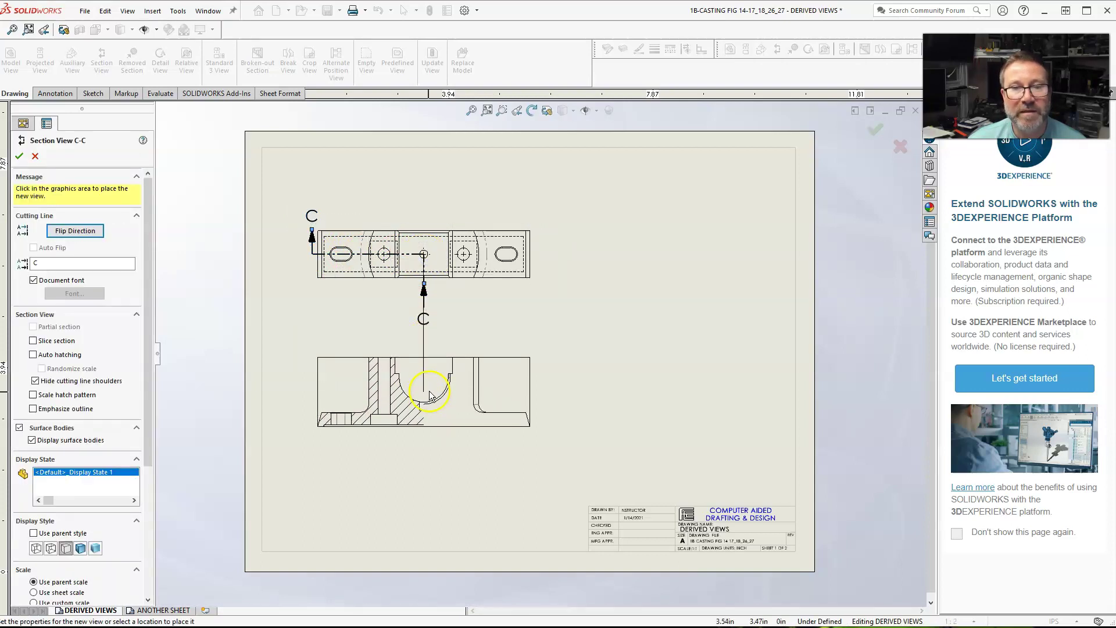
- Drop section view C-C below the top view and select its C-C cutting line
{"action": "left_click", "coordinate": [426, 382]}
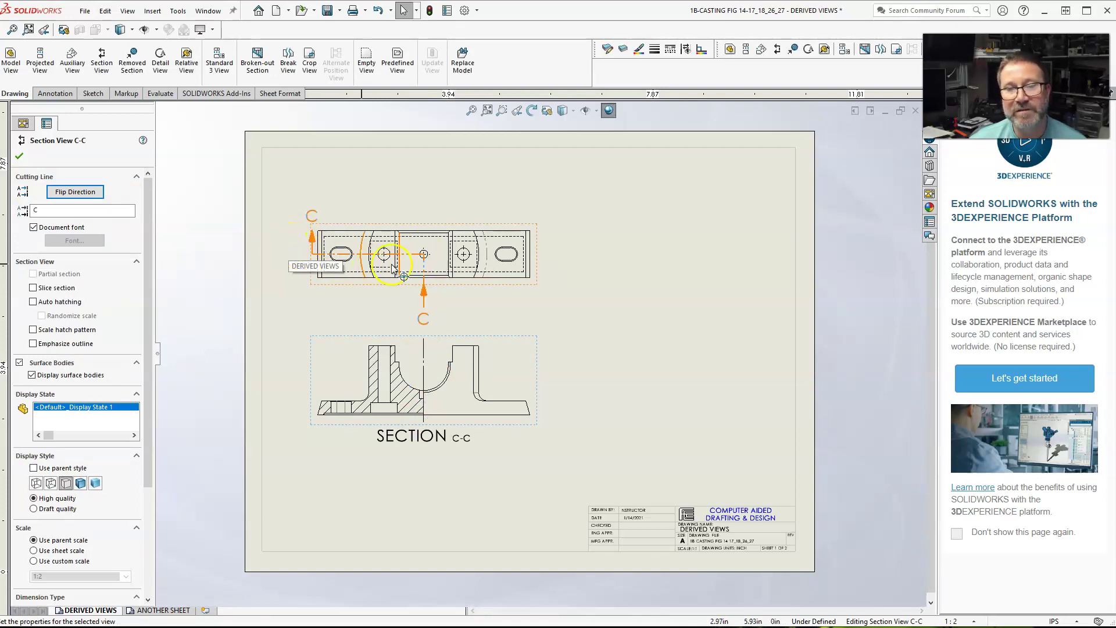
{"action": "left_click", "coordinate": [421, 293]}
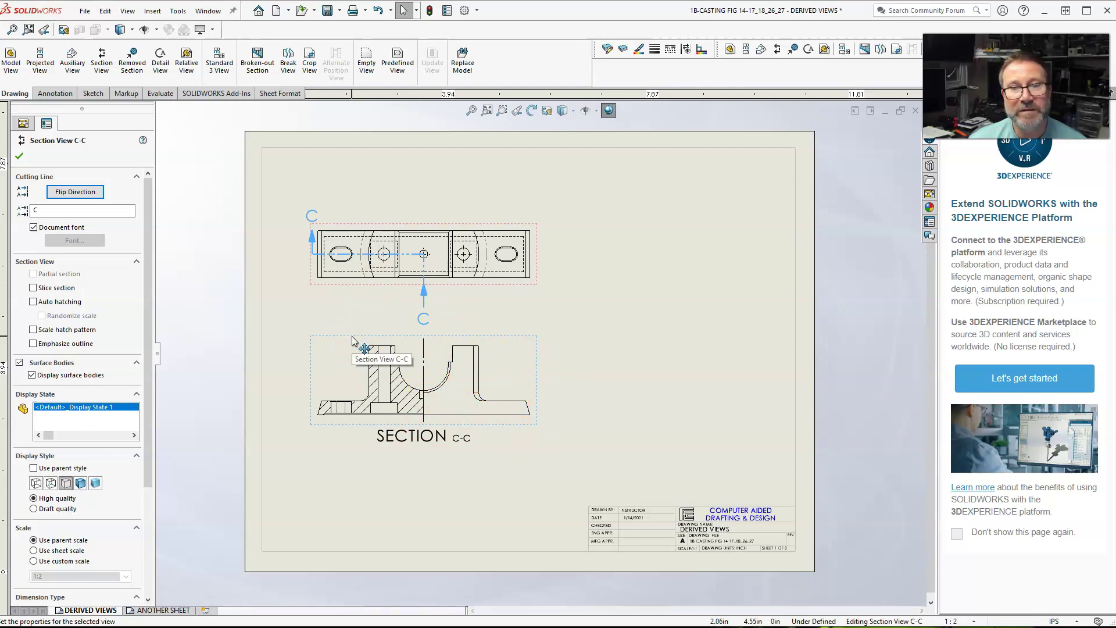
{"action": "left_click", "coordinate": [422, 294]}
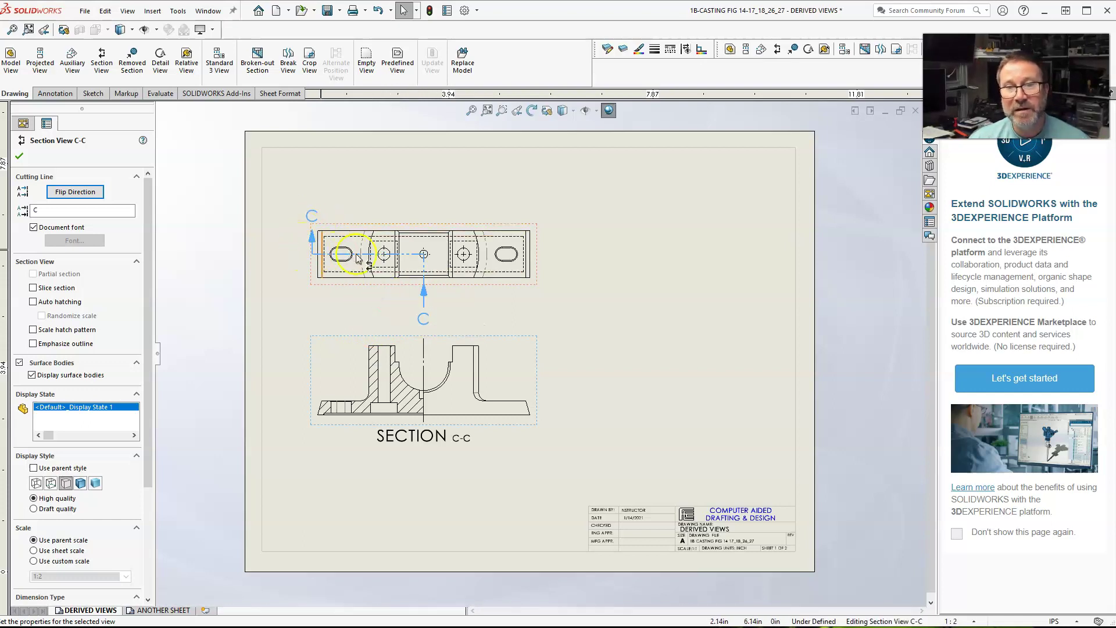
{"action": "left_click", "coordinate": [428, 273]}
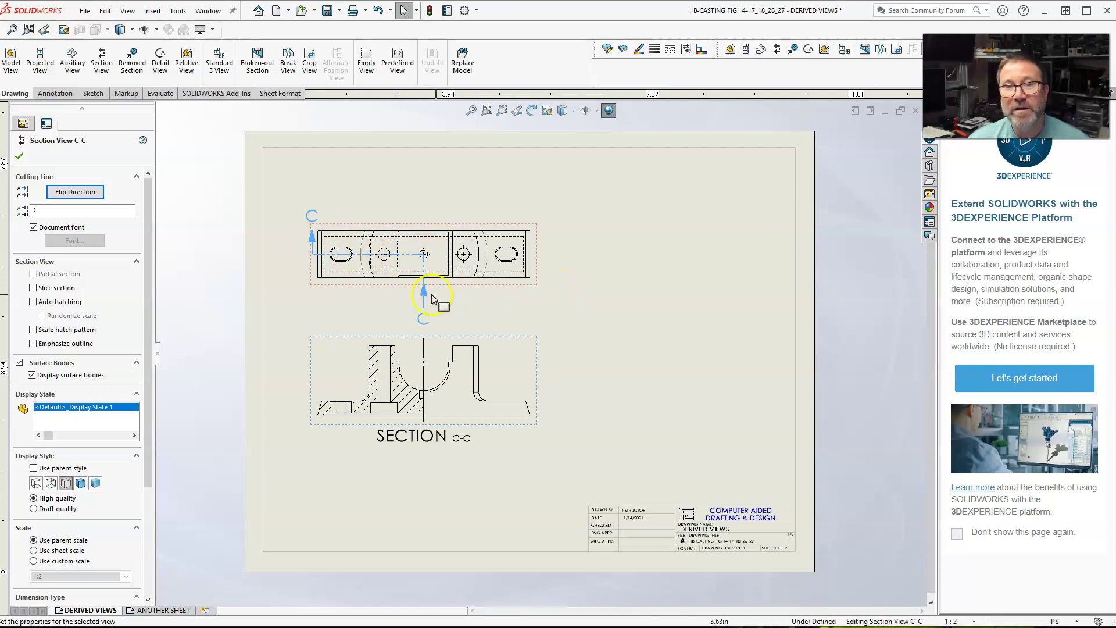
- Hide the C-C cutting line from its right-click menu
{"action": "right_click", "coordinate": [423, 289]}
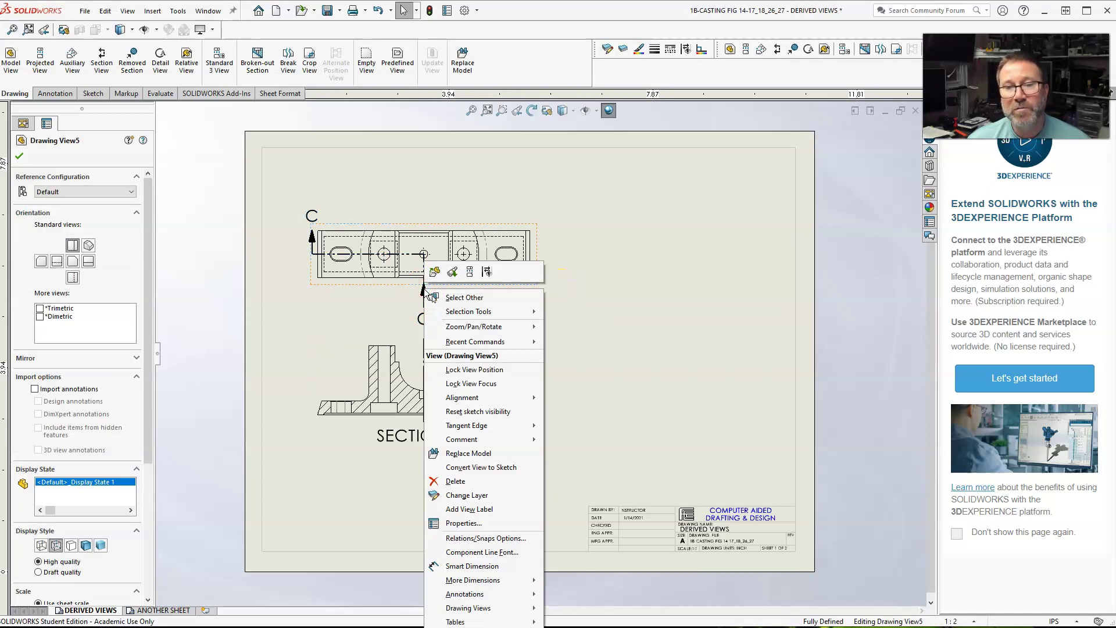
{"action": "left_click", "coordinate": [391, 301]}
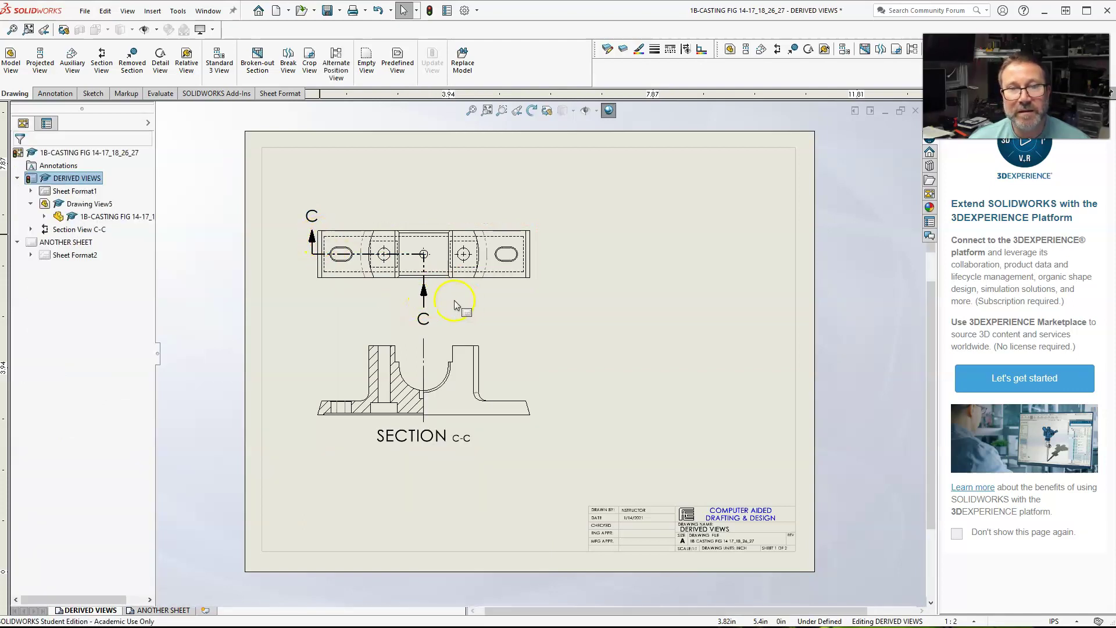
{"action": "scroll", "coordinate": [431, 299], "scroll_direction": "down", "scroll_amount": 3}
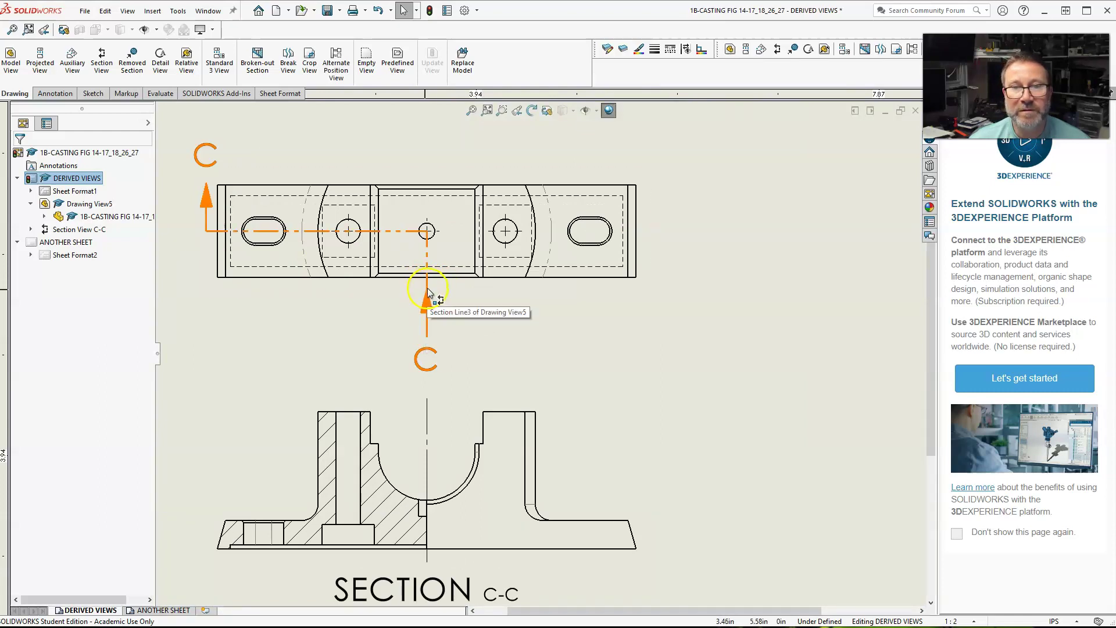
{"action": "left_click", "coordinate": [428, 290]}
{"action": "right_click", "coordinate": [426, 303]}
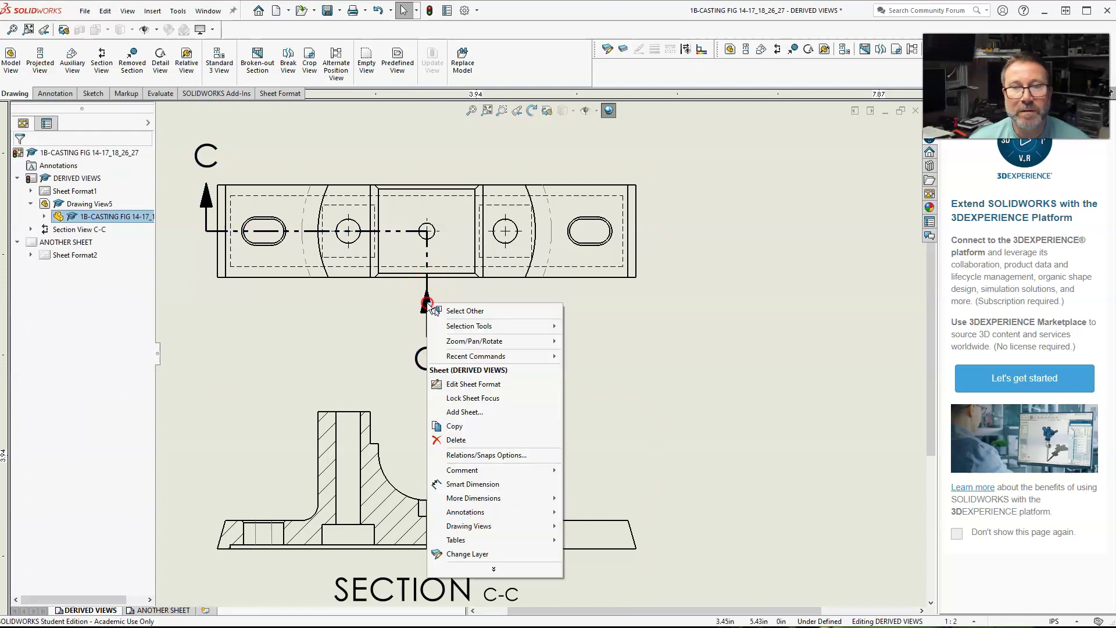
{"action": "left_click", "coordinate": [425, 285]}
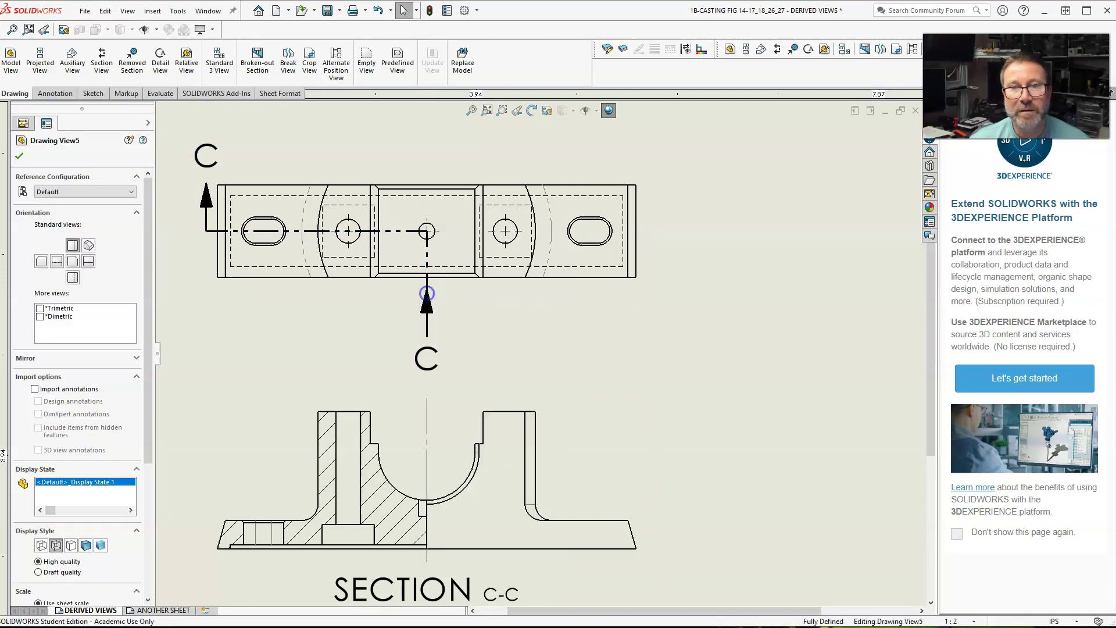
{"action": "right_click", "coordinate": [427, 286]}
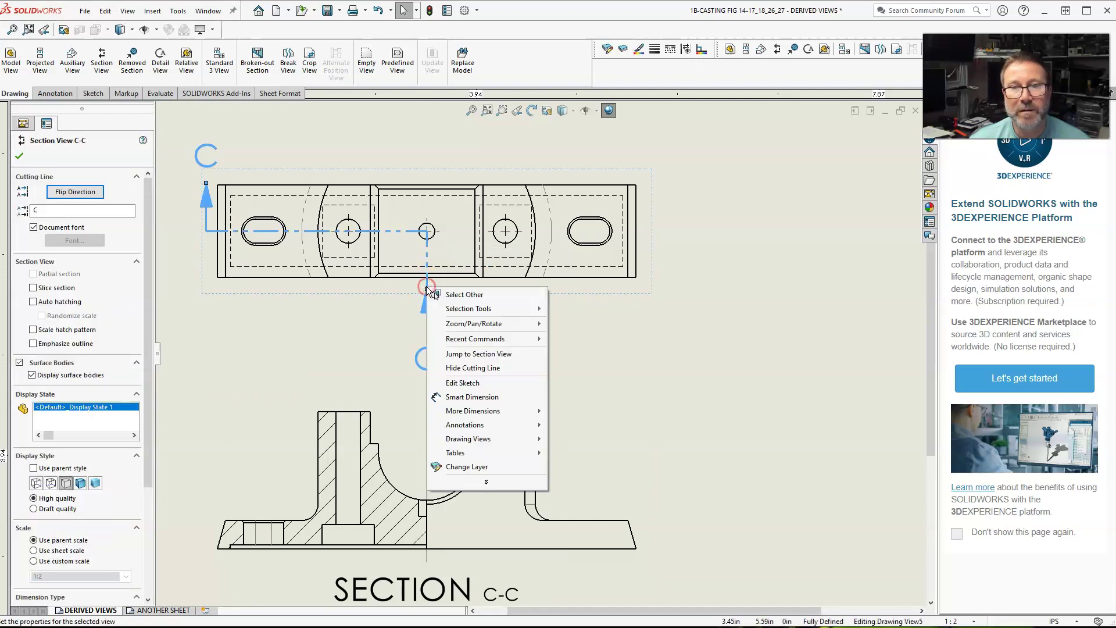
{"action": "left_click", "coordinate": [465, 368]}
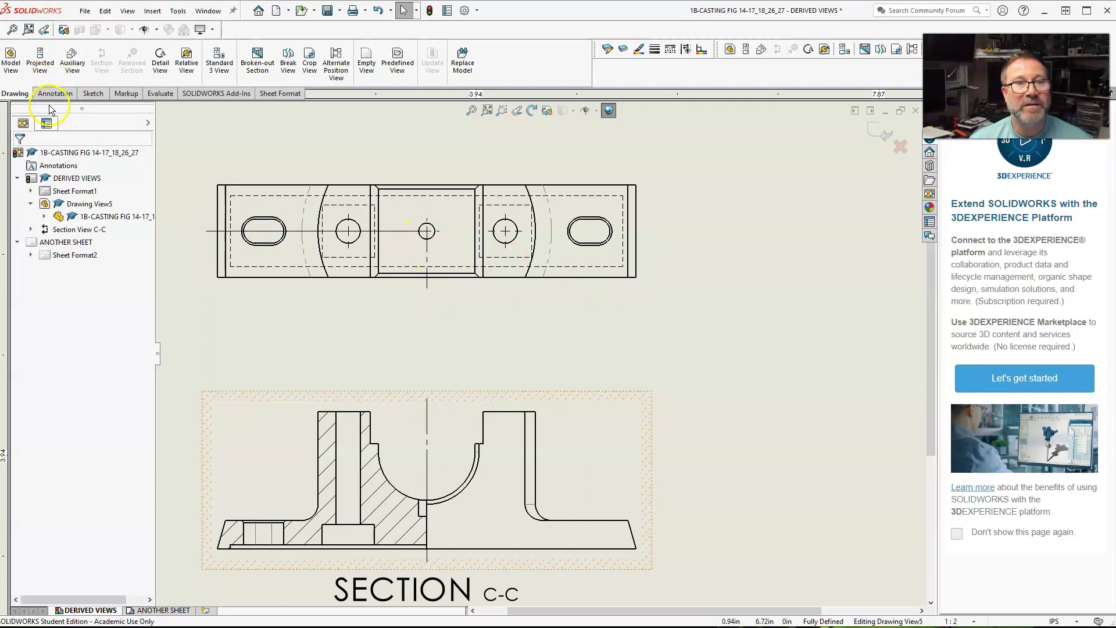
- Sketch a line from below the centre hole rightward past the part, then exit the sketch
{"action": "left_click", "coordinate": [90, 94]}
{"action": "left_click", "coordinate": [46, 55]}
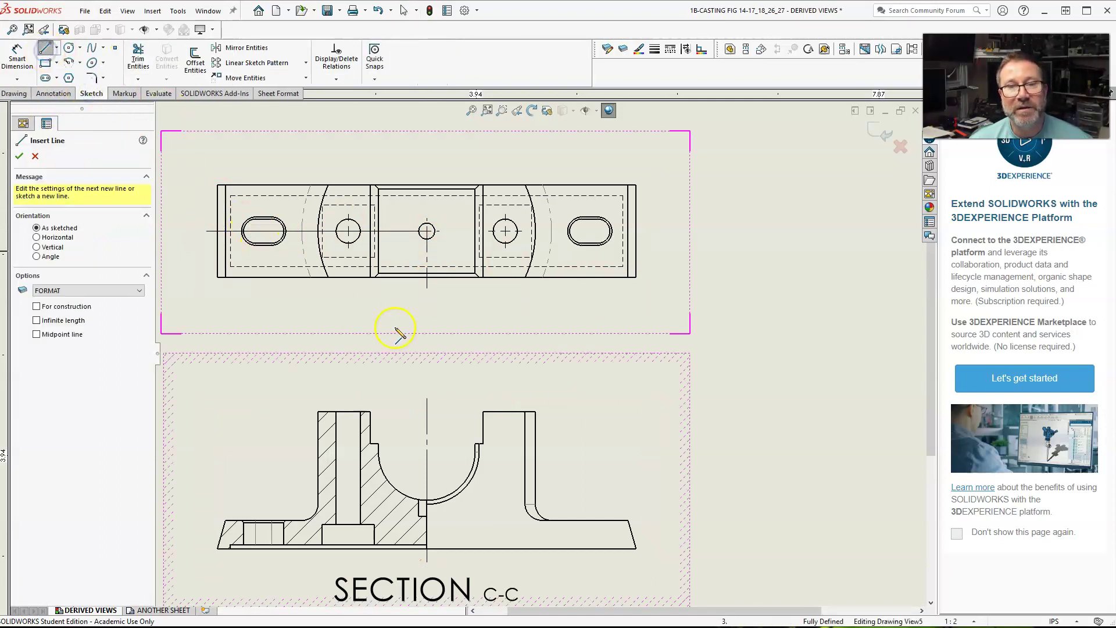
{"action": "left_click", "coordinate": [428, 288]}
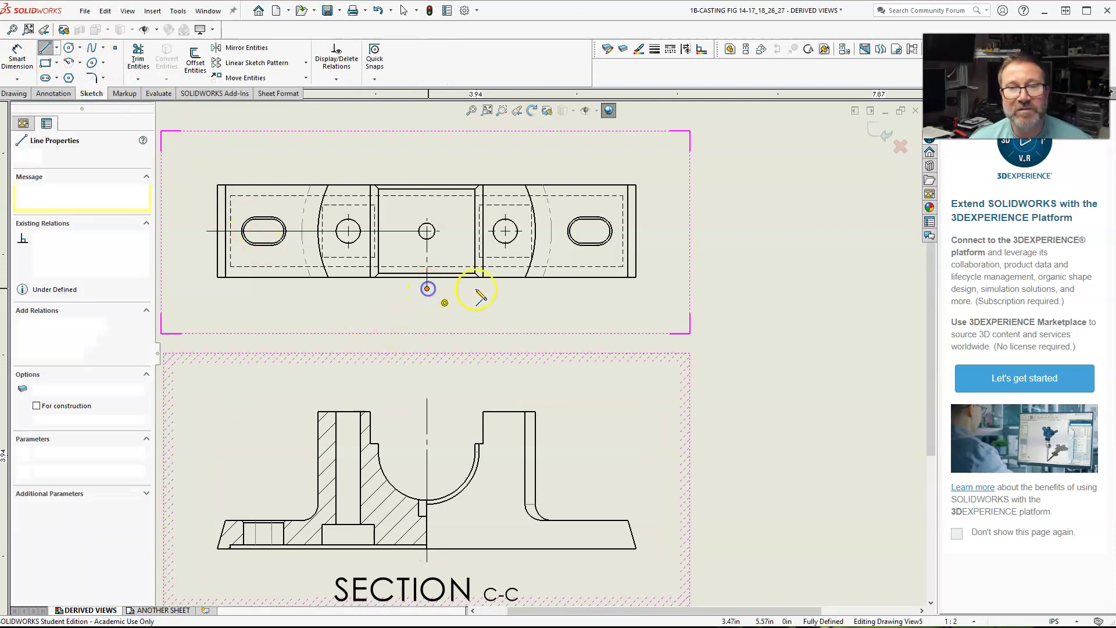
{"action": "left_click", "coordinate": [655, 288]}
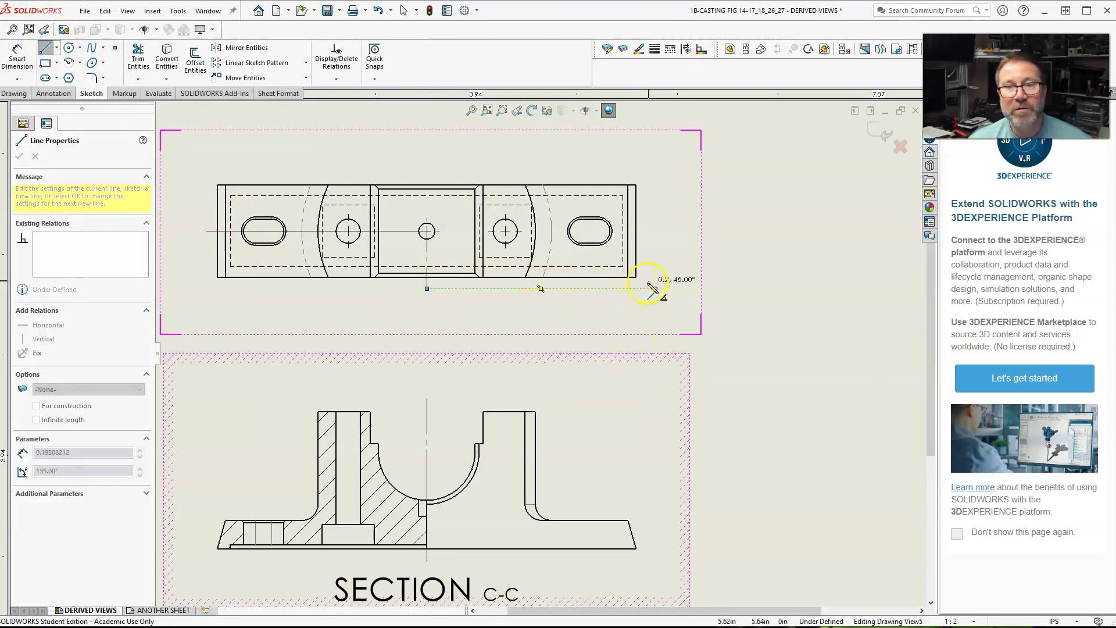
{"action": "key", "text": "Escape"}
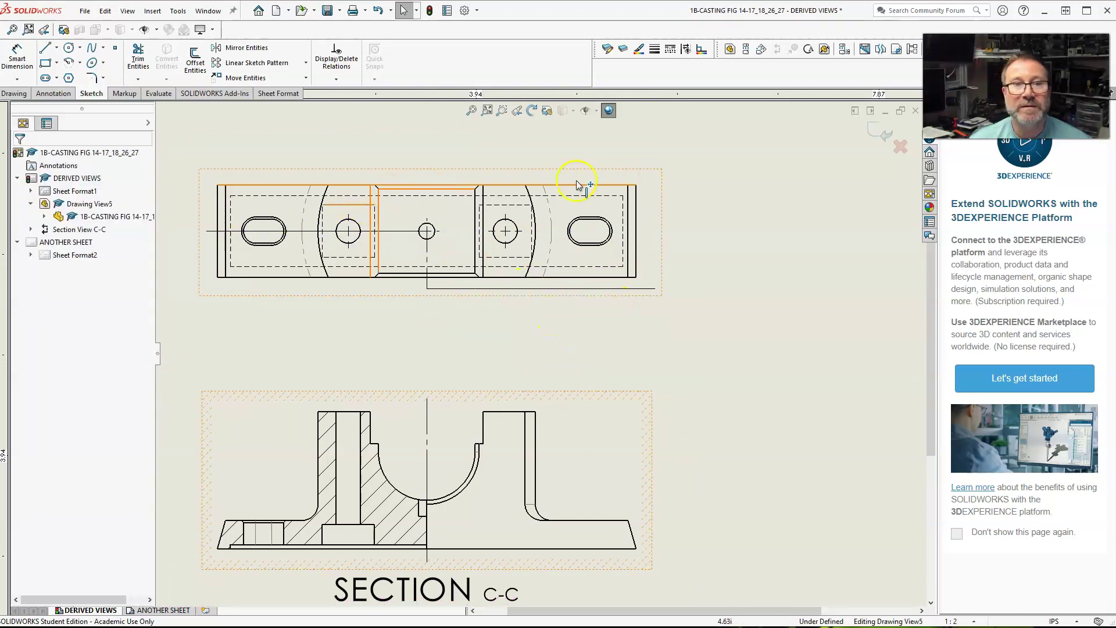
{"action": "left_click", "coordinate": [888, 137]}
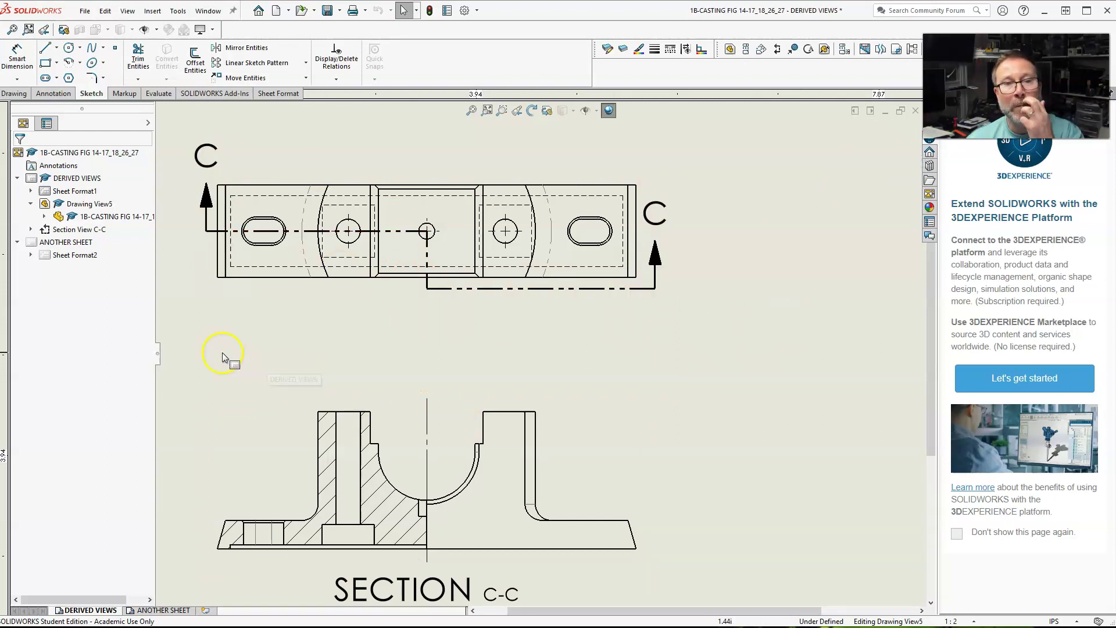
- Delete section view C-C and confirm the removal
{"action": "left_click", "coordinate": [283, 390]}
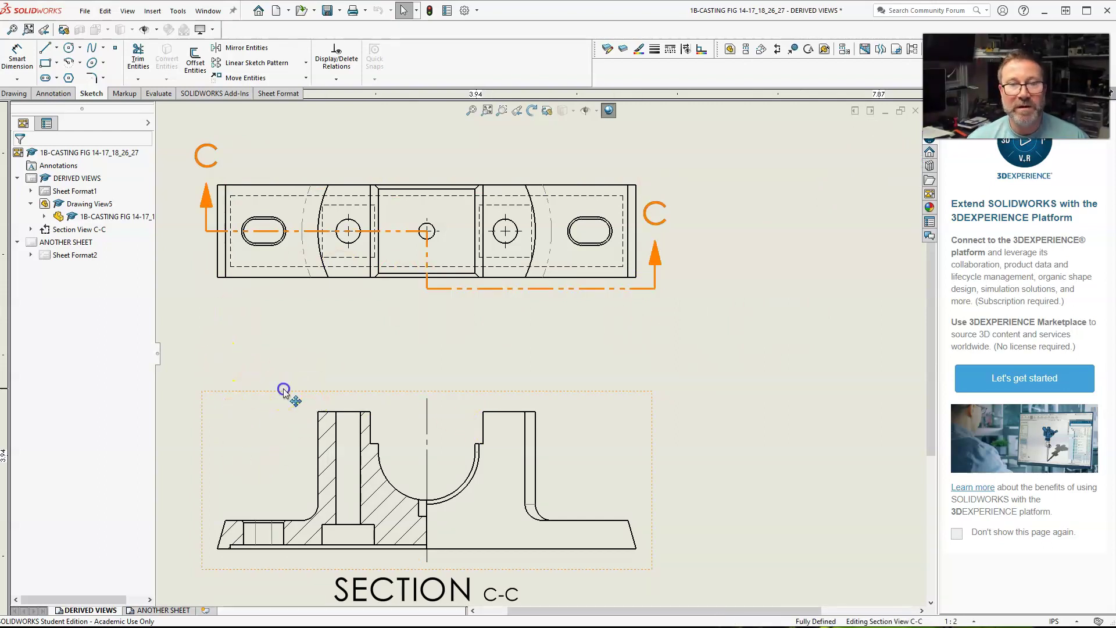
{"action": "left_click", "coordinate": [276, 404]}
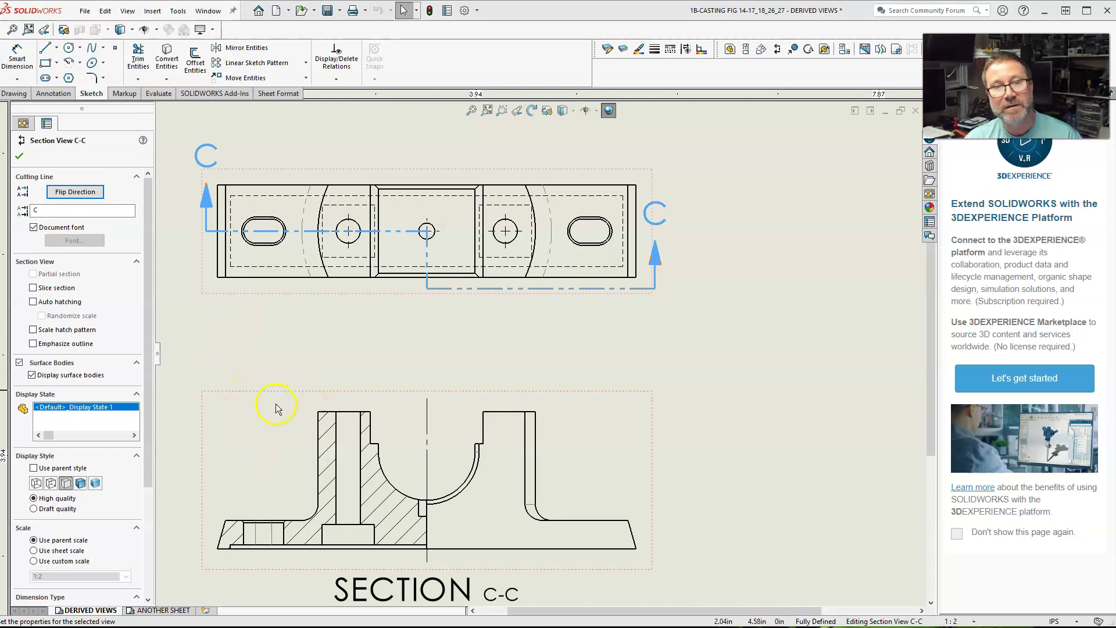
{"action": "key", "text": "Delete"}
{"action": "left_click", "coordinate": [637, 321]}
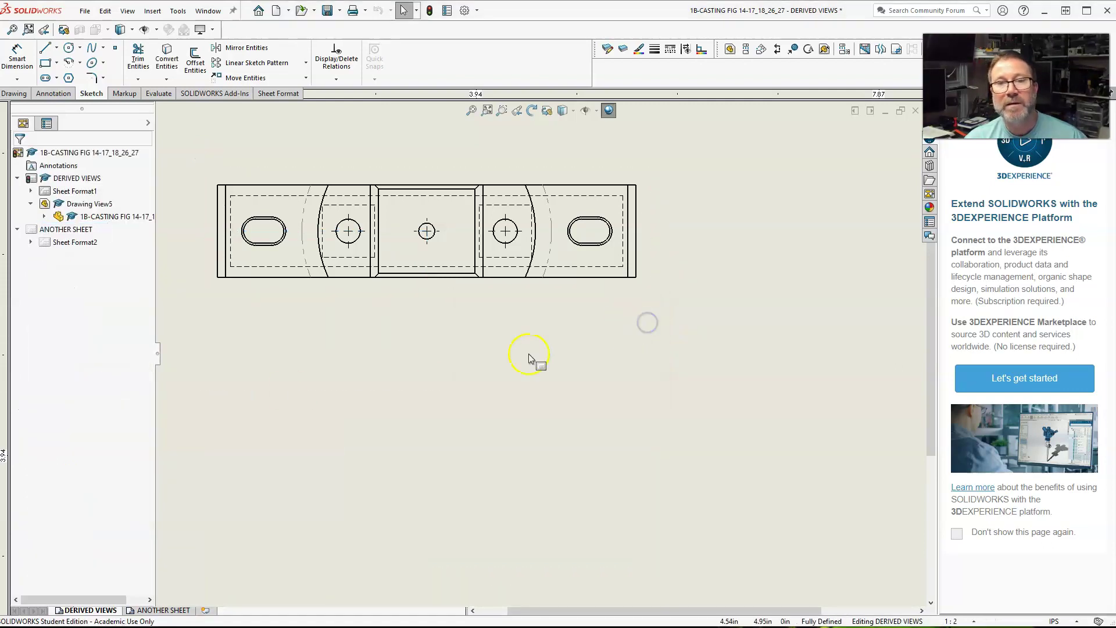
- Sketch a three-leg line from the left edge to the centre hole, down, then right; select all three
{"action": "left_click", "coordinate": [46, 48]}
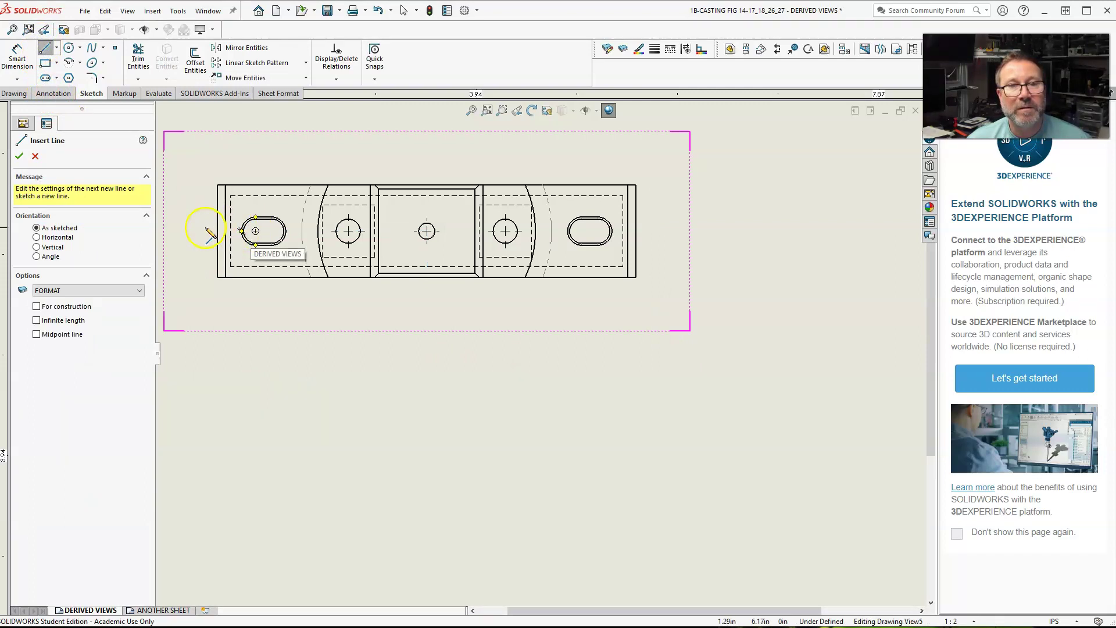
{"action": "left_click", "coordinate": [196, 231]}
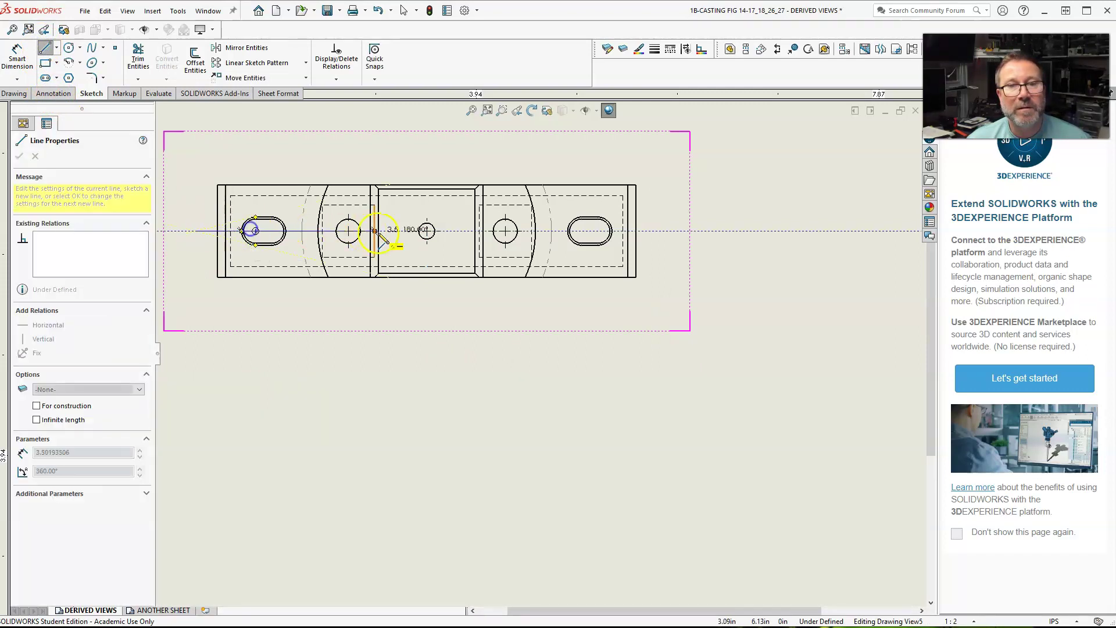
{"action": "left_click", "coordinate": [427, 231]}
{"action": "left_click", "coordinate": [426, 300]}
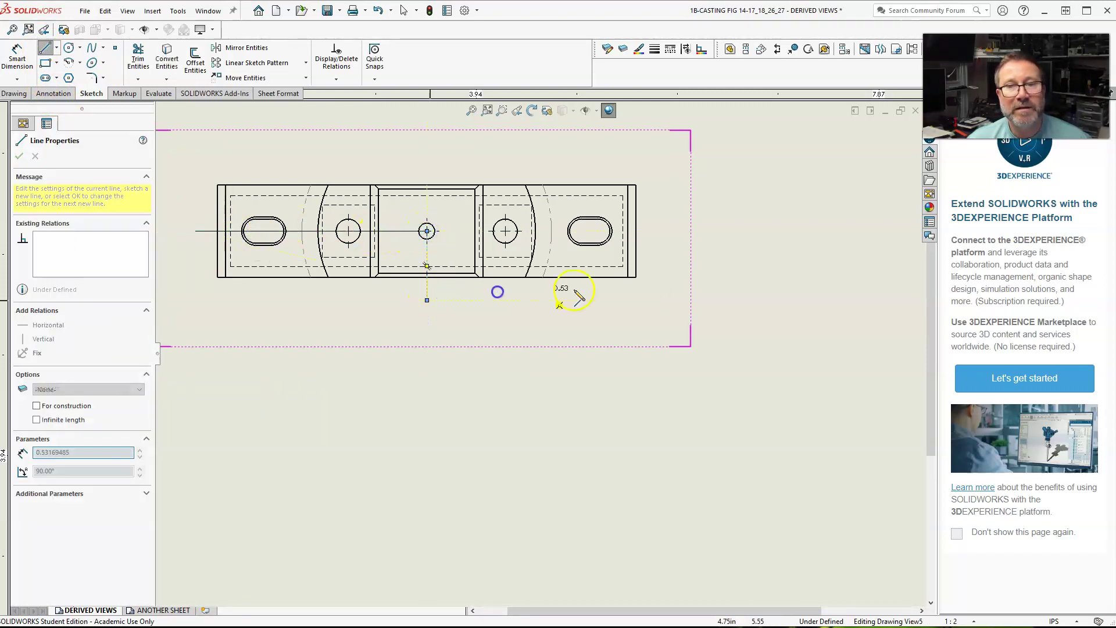
{"action": "double_click", "coordinate": [667, 300]}
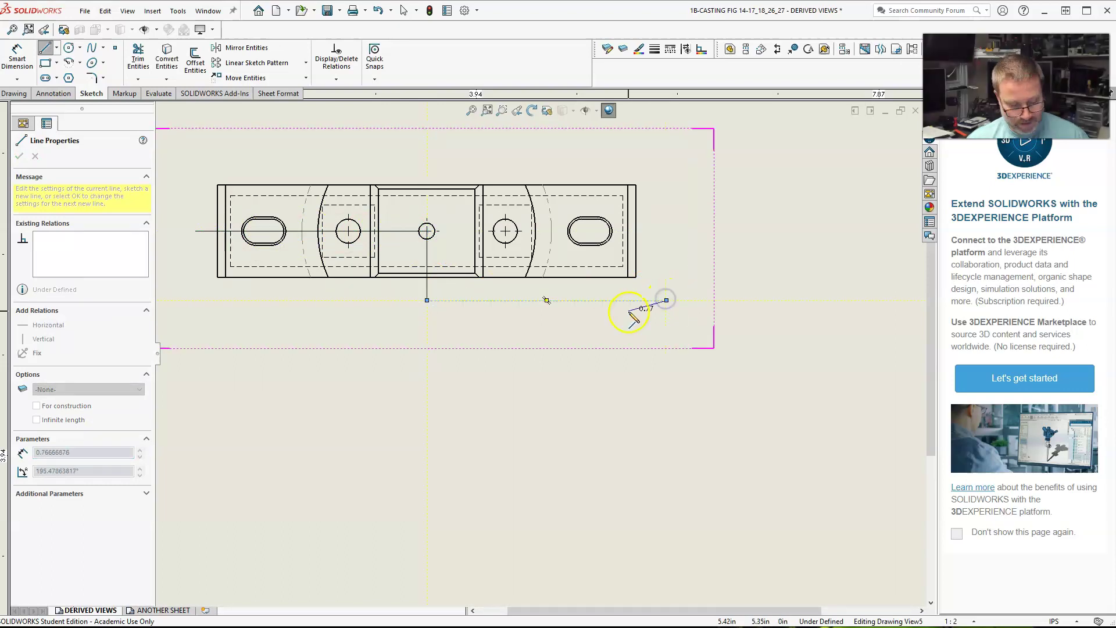
{"action": "key", "text": "Escape"}
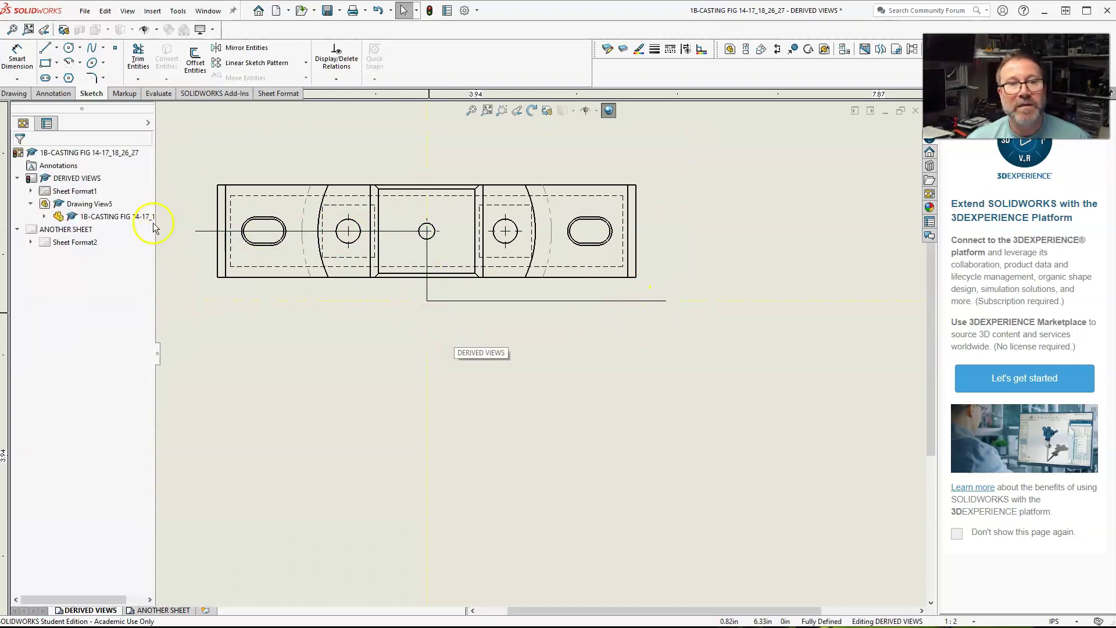
{"action": "left_click", "coordinate": [204, 232]}
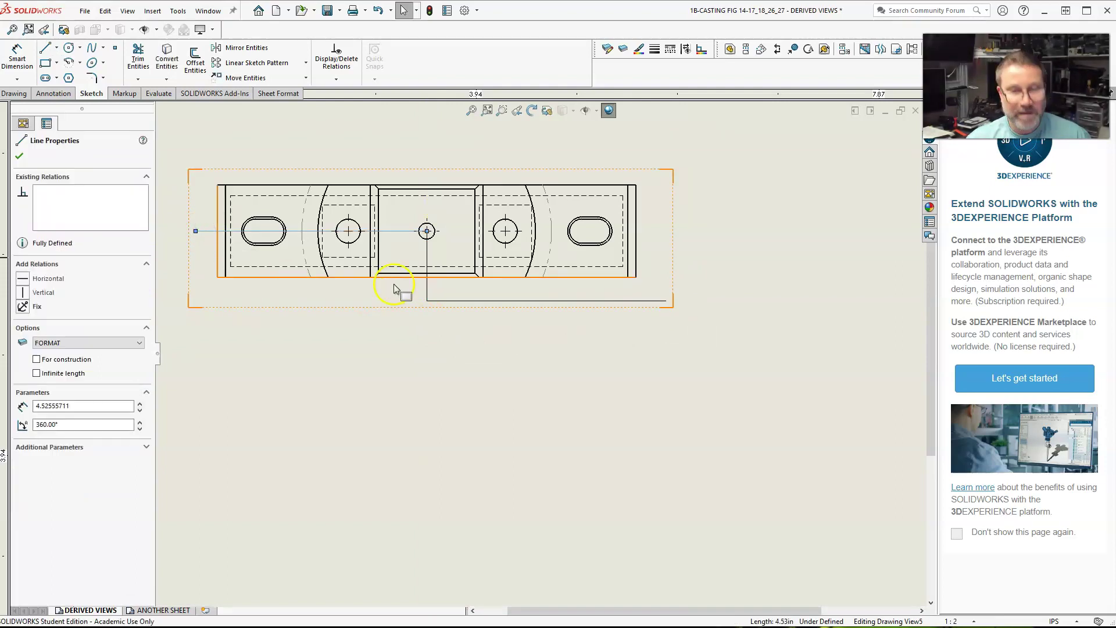
{"action": "left_click", "coordinate": [428, 291], "text": "ctrl"}
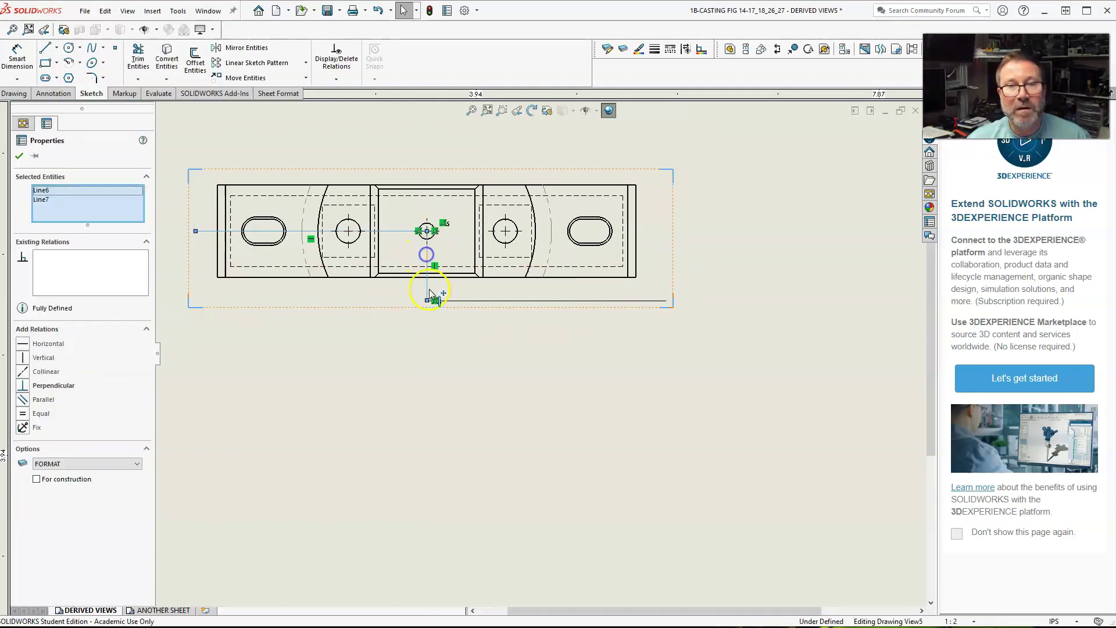
{"action": "left_click", "coordinate": [481, 302], "text": "ctrl"}
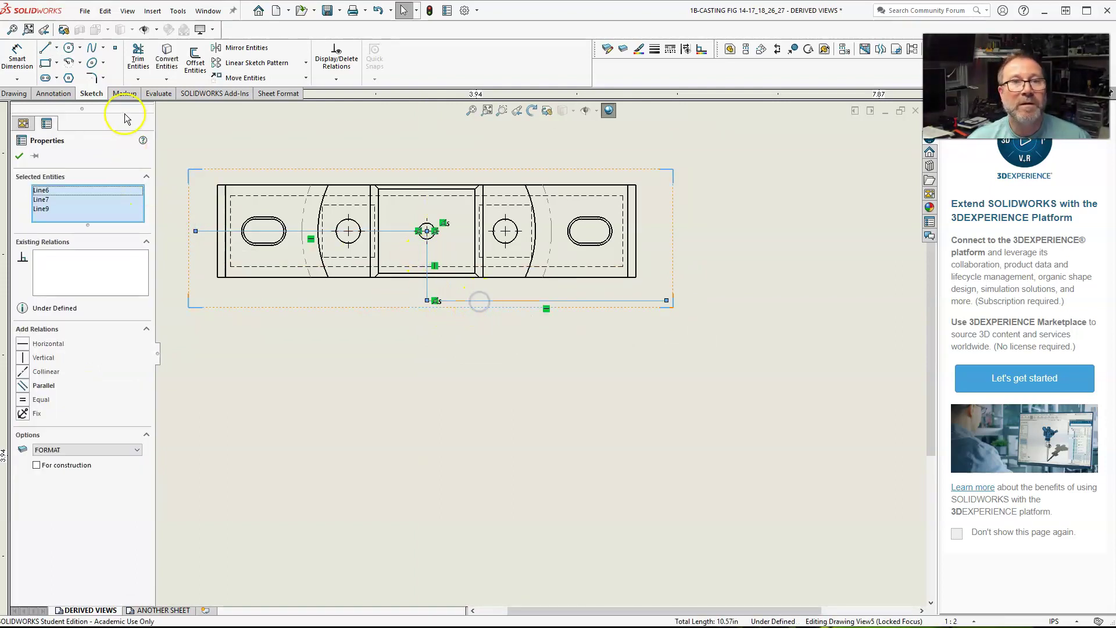
- Start a legacy foreshortened section view from the three selected sketch lines
{"action": "left_click", "coordinate": [22, 98]}
{"action": "left_click", "coordinate": [101, 58]}
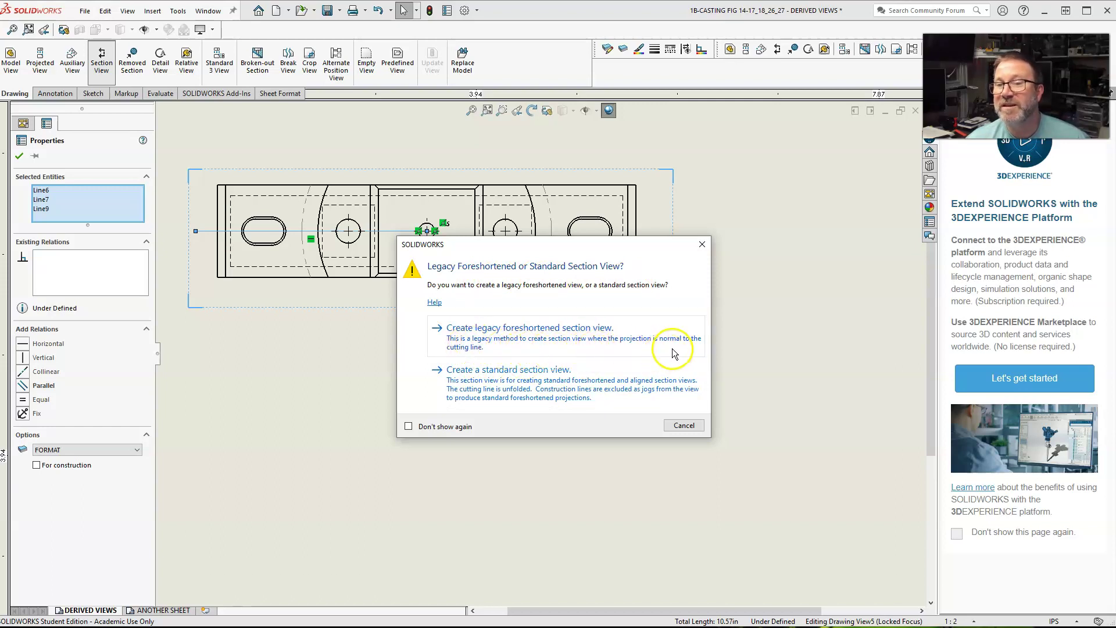
{"action": "left_click_drag", "start_coordinate": [633, 251], "coordinate": [671, 325]}
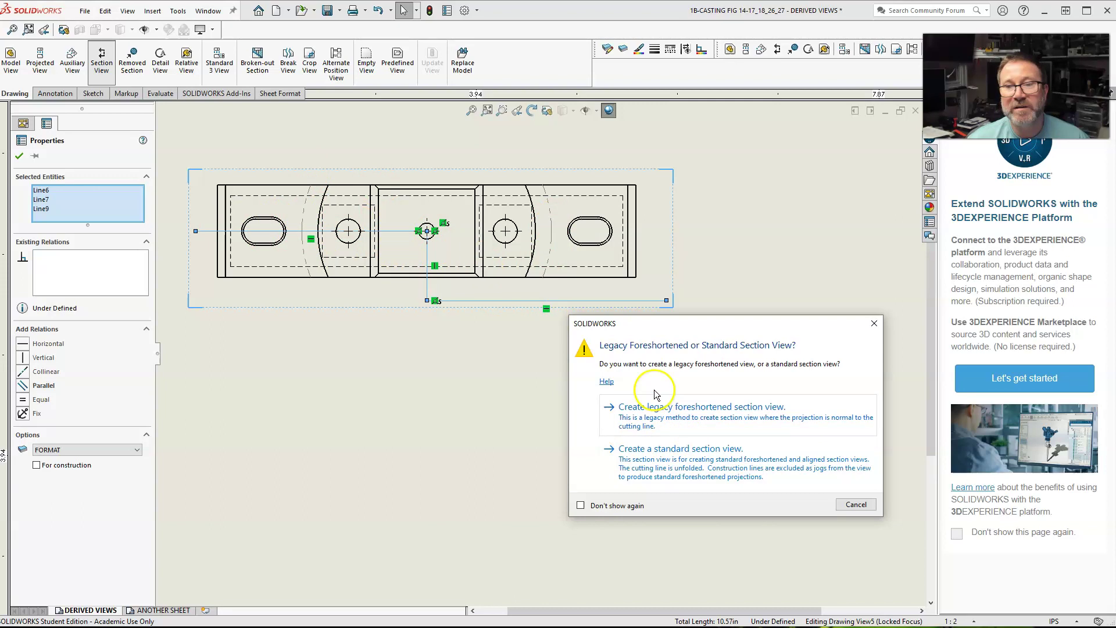
{"action": "left_click", "coordinate": [680, 419]}
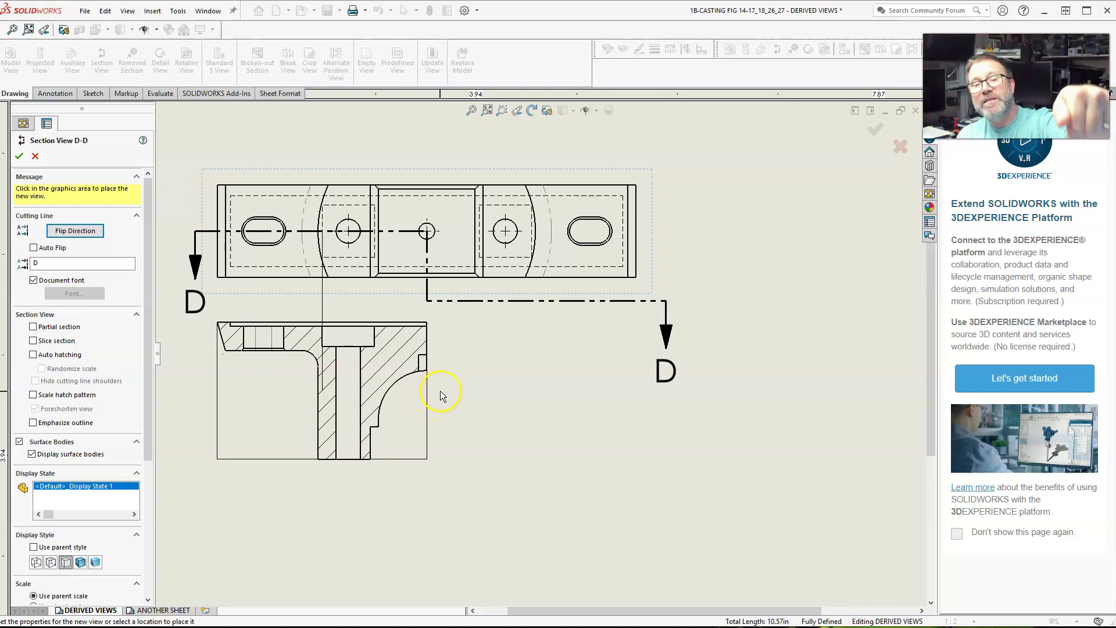
- Flip section D-D, place it below the top view, then delete it with its cutting line
{"action": "left_click", "coordinate": [75, 230]}
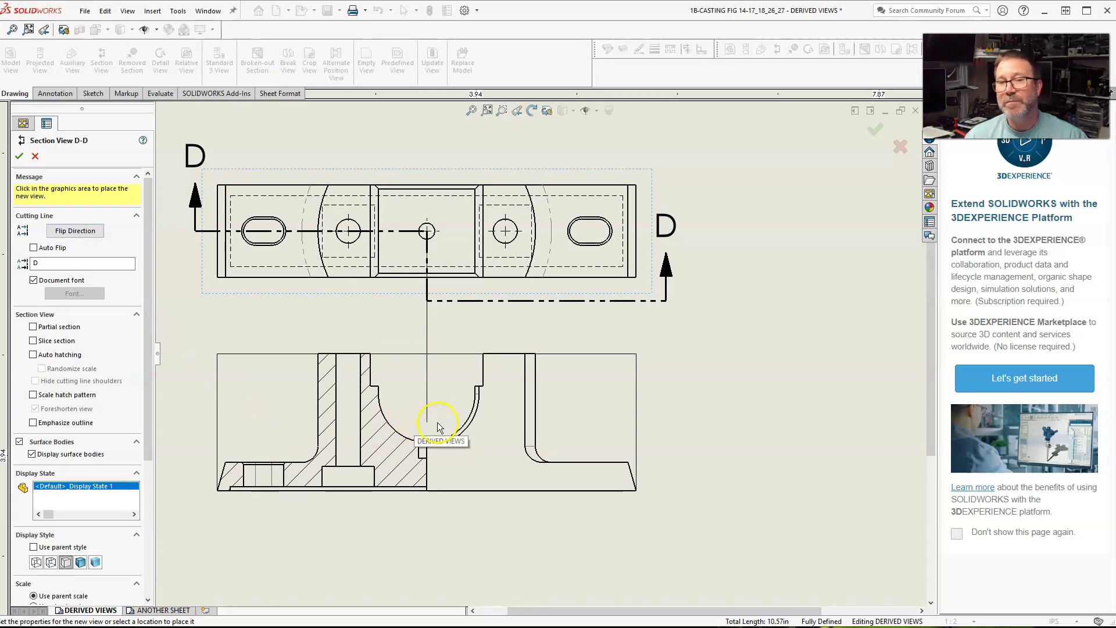
{"action": "left_click", "coordinate": [438, 423]}
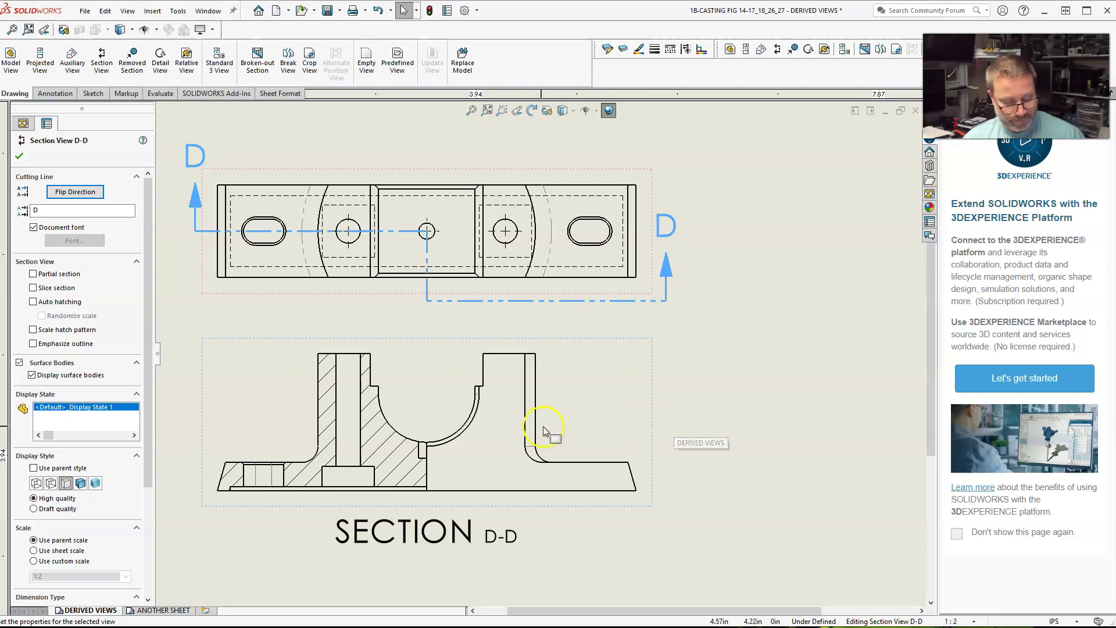
{"action": "left_click", "coordinate": [590, 505]}
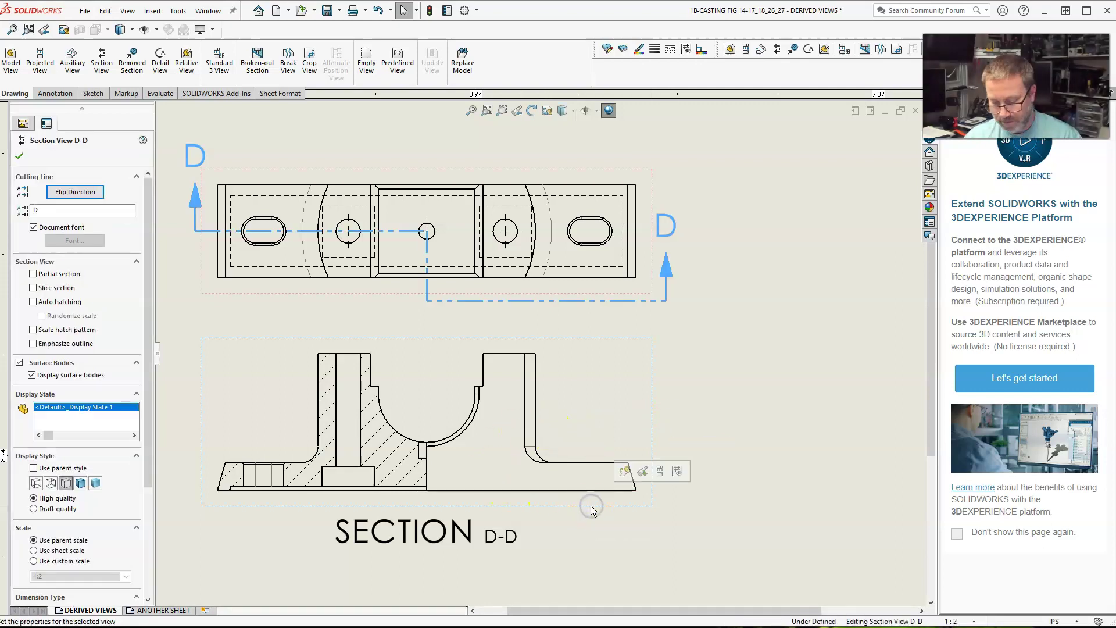
{"action": "key", "text": "Delete"}
{"action": "left_click", "coordinate": [642, 325]}
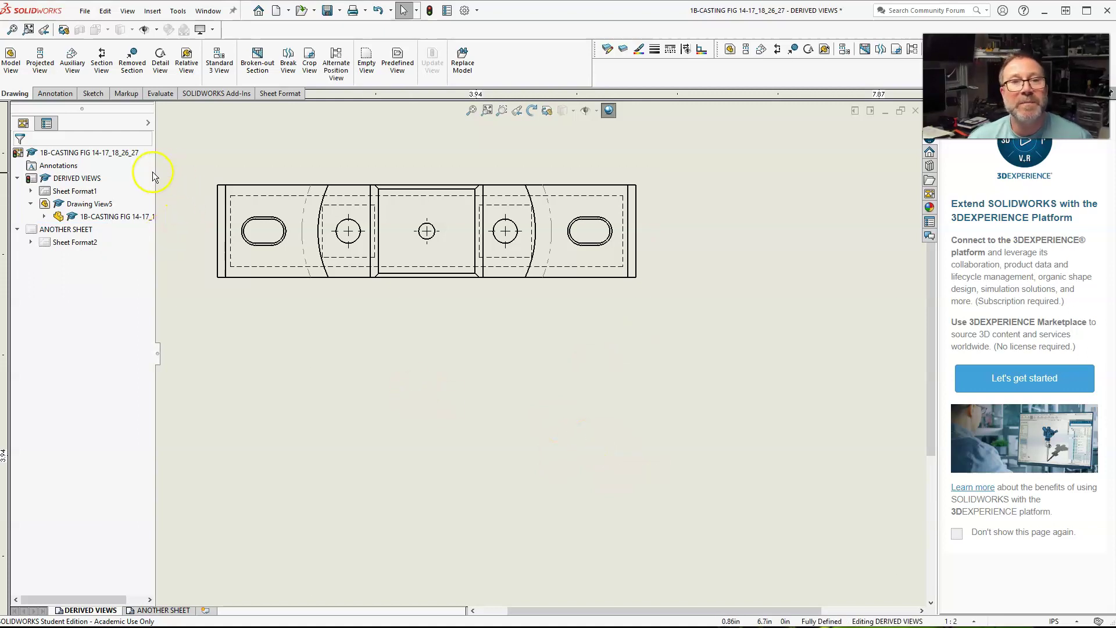
- Create half section E-E cut at the left hole, place it below the top view, and select it
{"action": "left_click", "coordinate": [102, 62]}
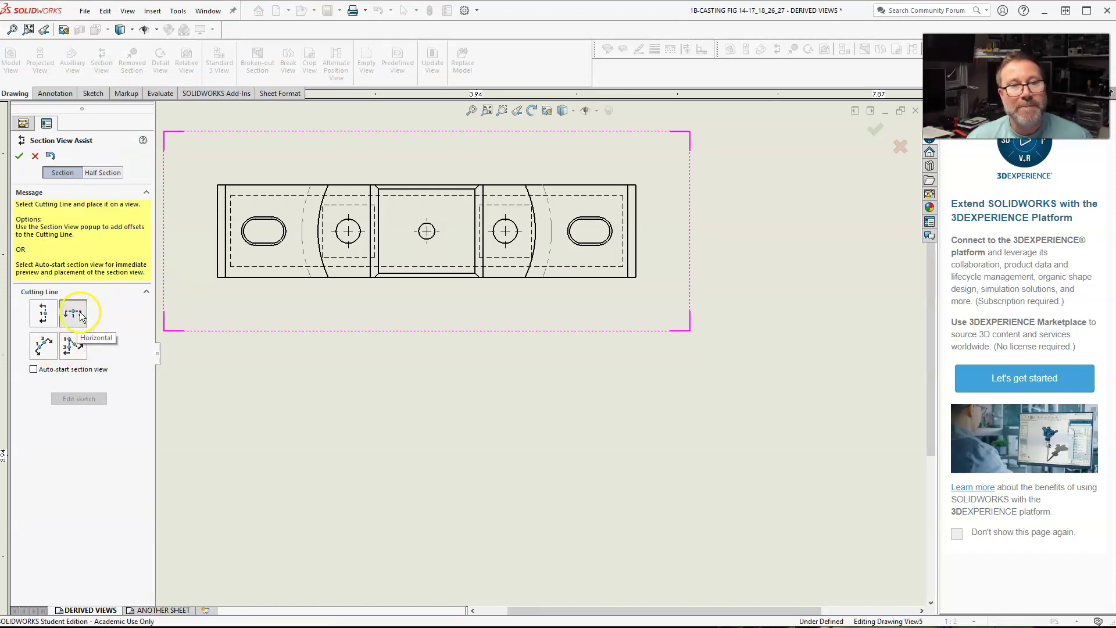
{"action": "left_click", "coordinate": [100, 171]}
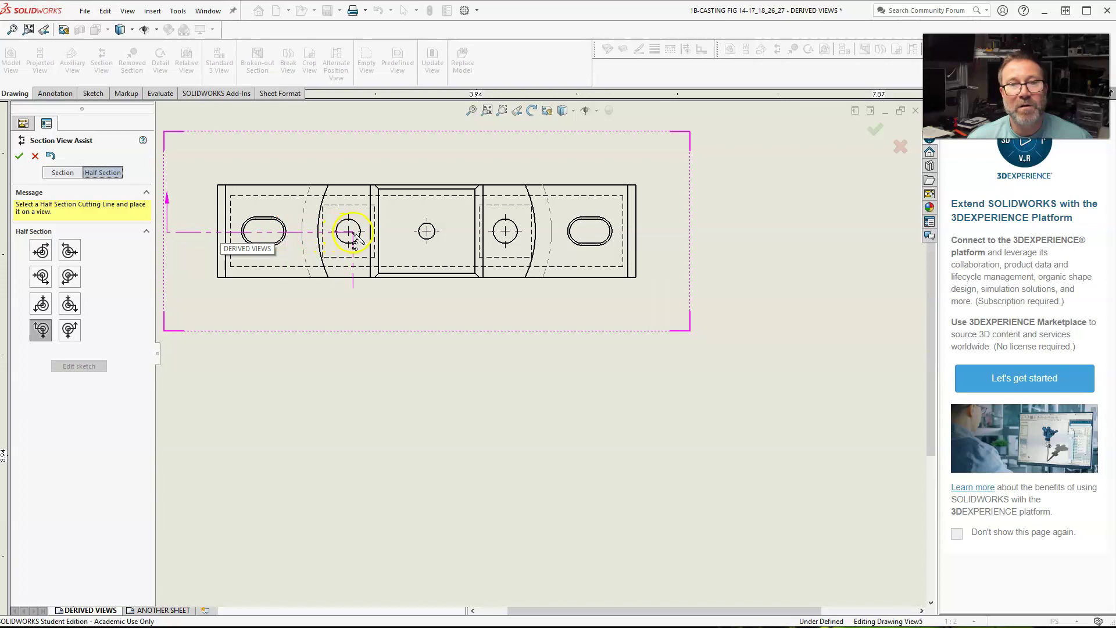
{"action": "left_click", "coordinate": [318, 231]}
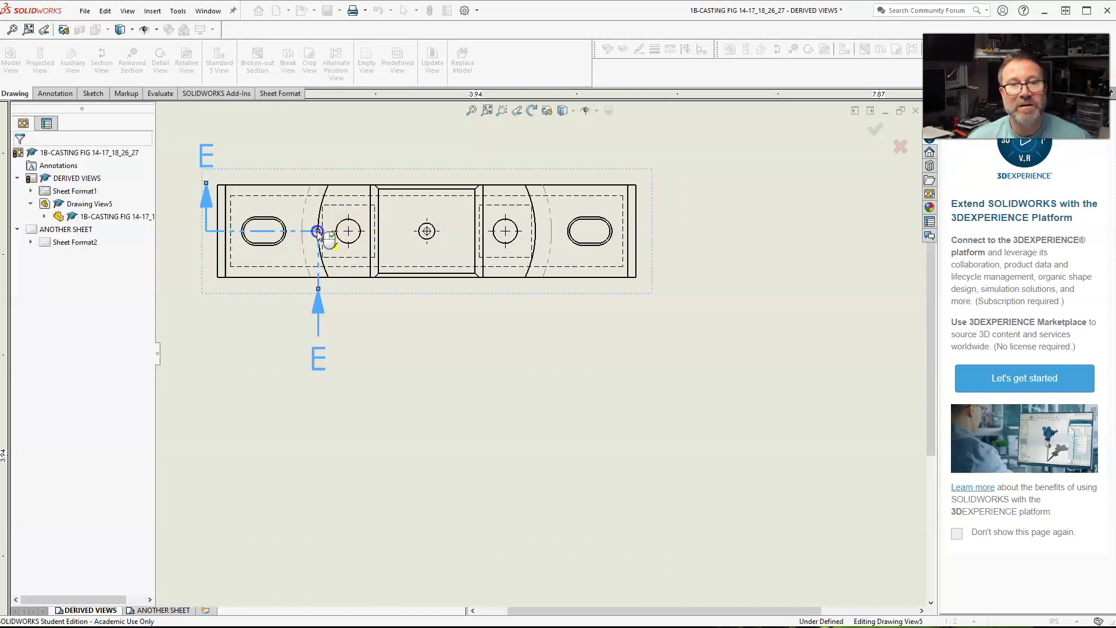
{"action": "left_click", "coordinate": [320, 462]}
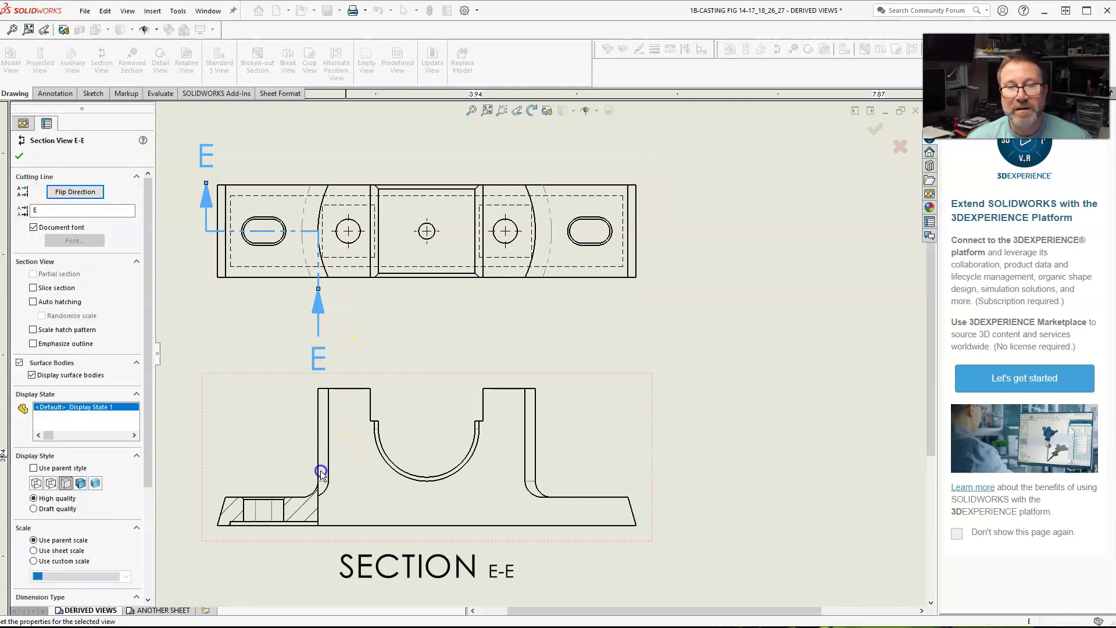
{"action": "left_click", "coordinate": [254, 458]}
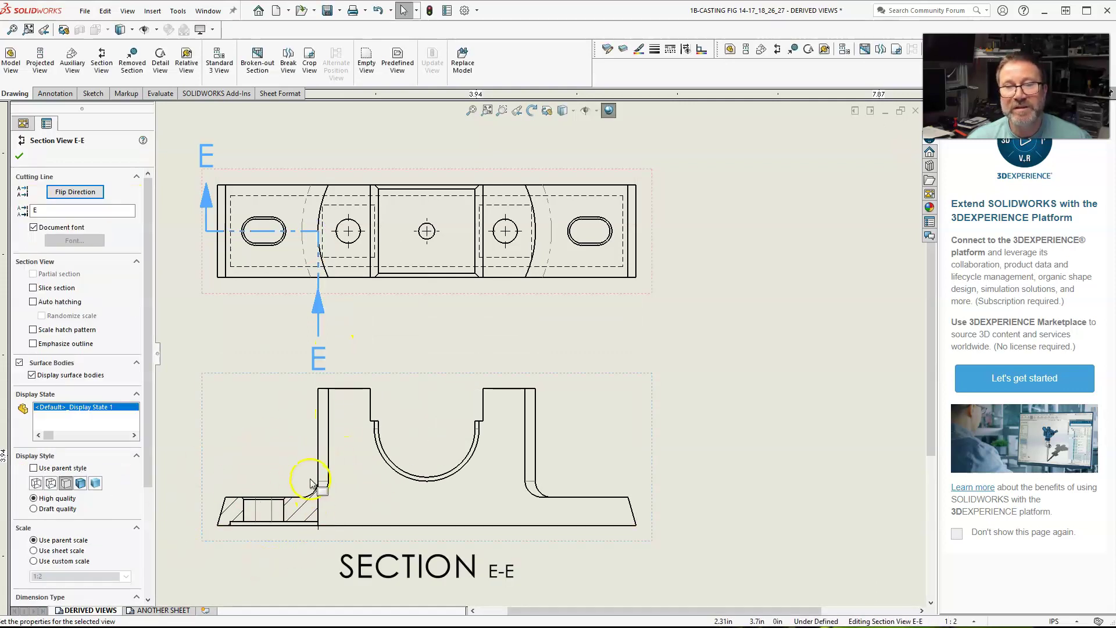
{"action": "left_click", "coordinate": [324, 311]}
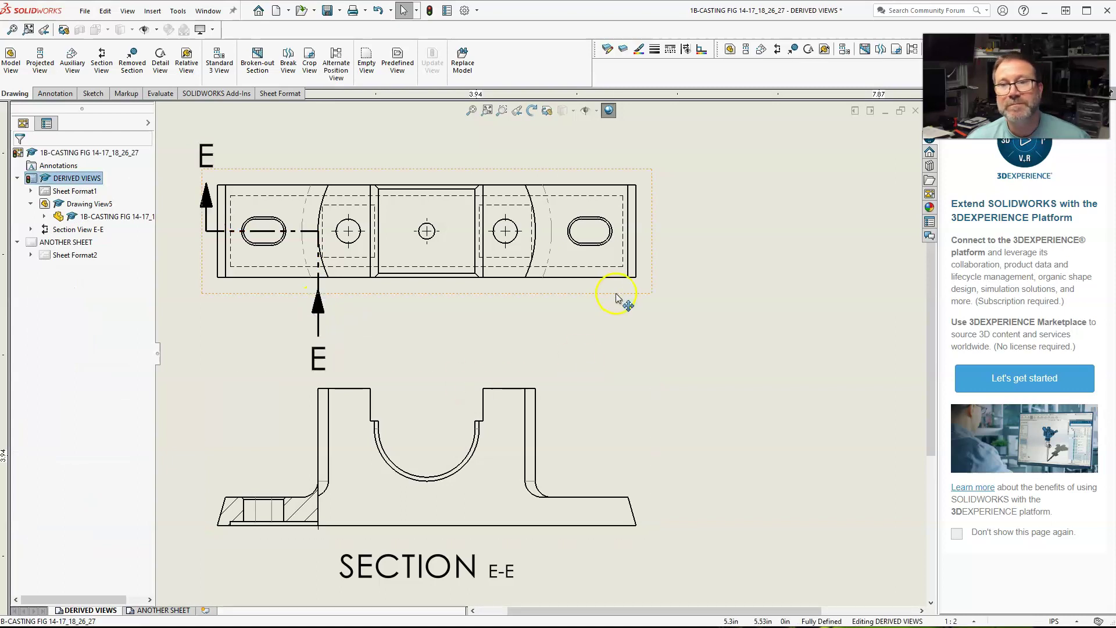
{"action": "left_click", "coordinate": [524, 372]}
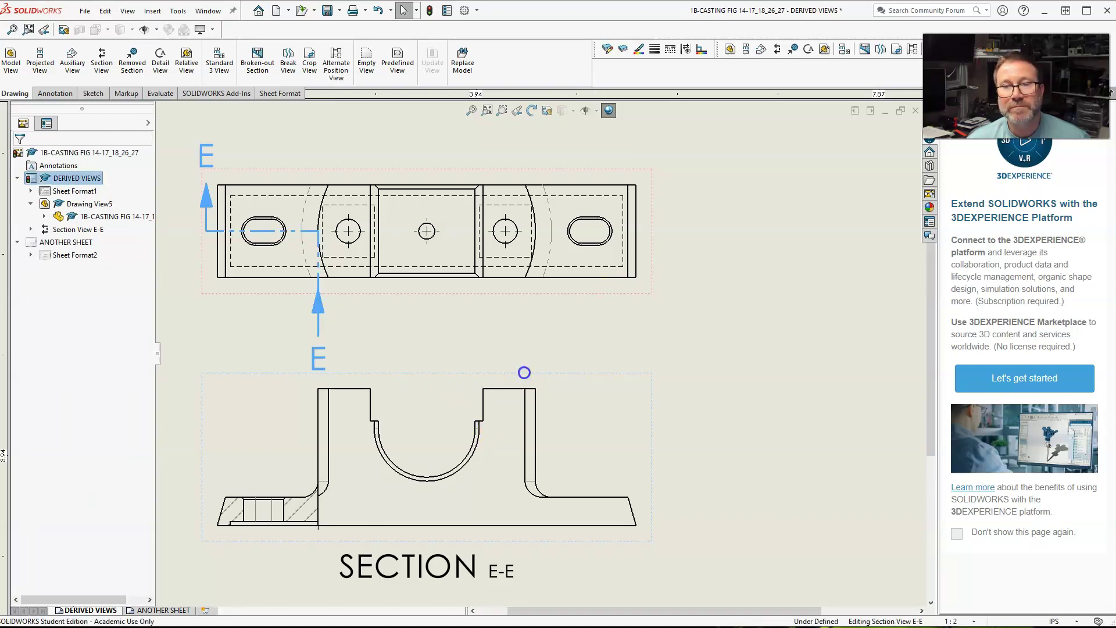
- Delete section view E-E together with its E cutting line, then go to the Sketch tab
{"action": "key", "text": "Delete"}
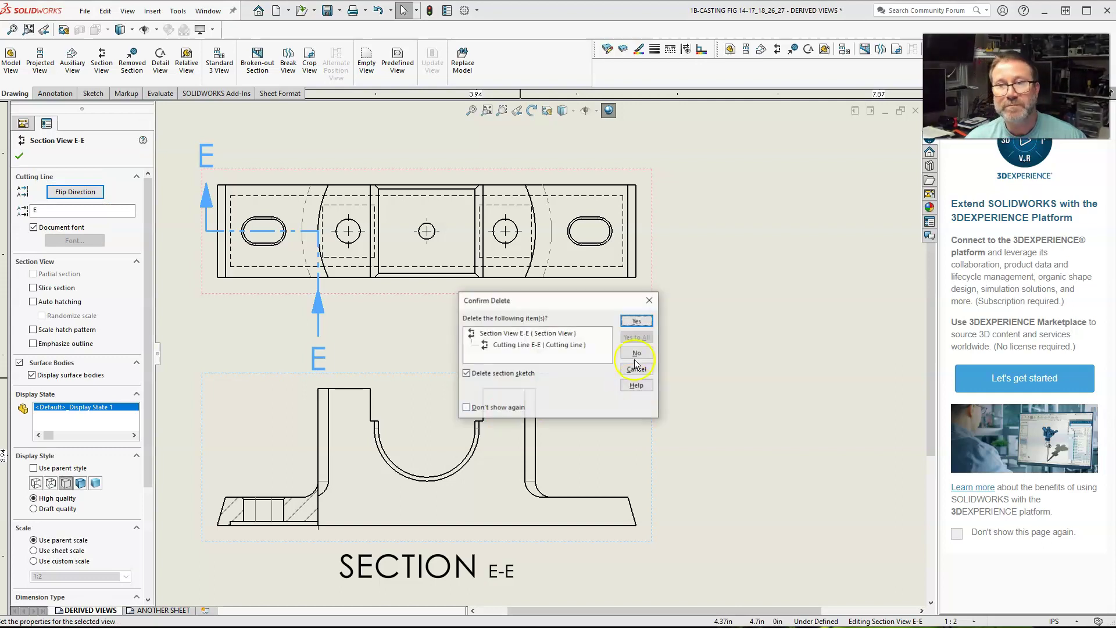
{"action": "left_click", "coordinate": [636, 321]}
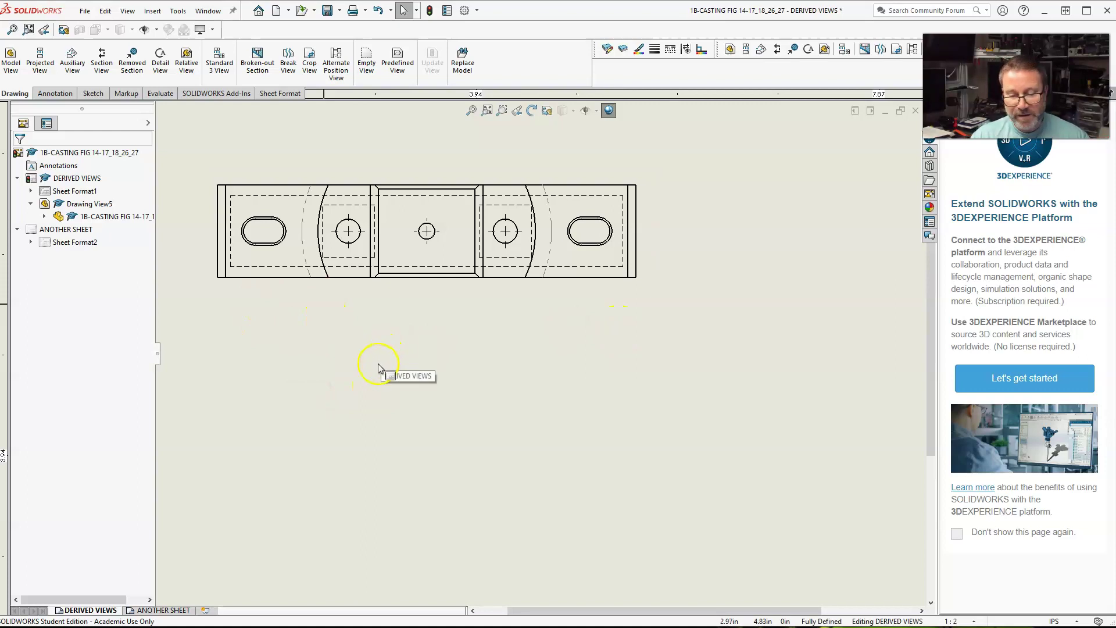
{"action": "left_click", "coordinate": [105, 97]}
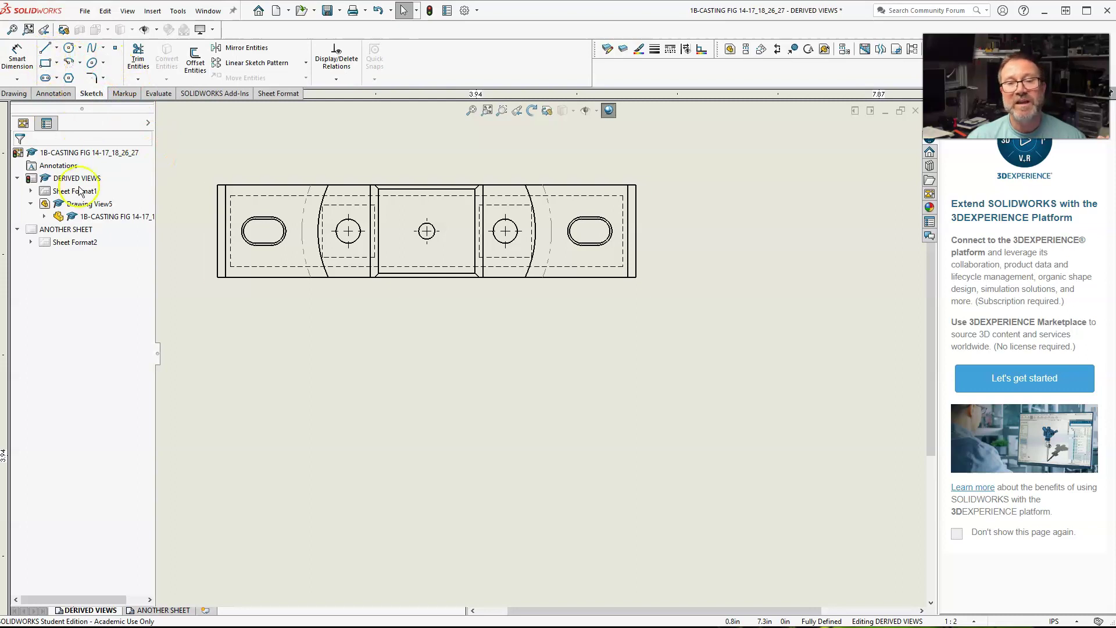